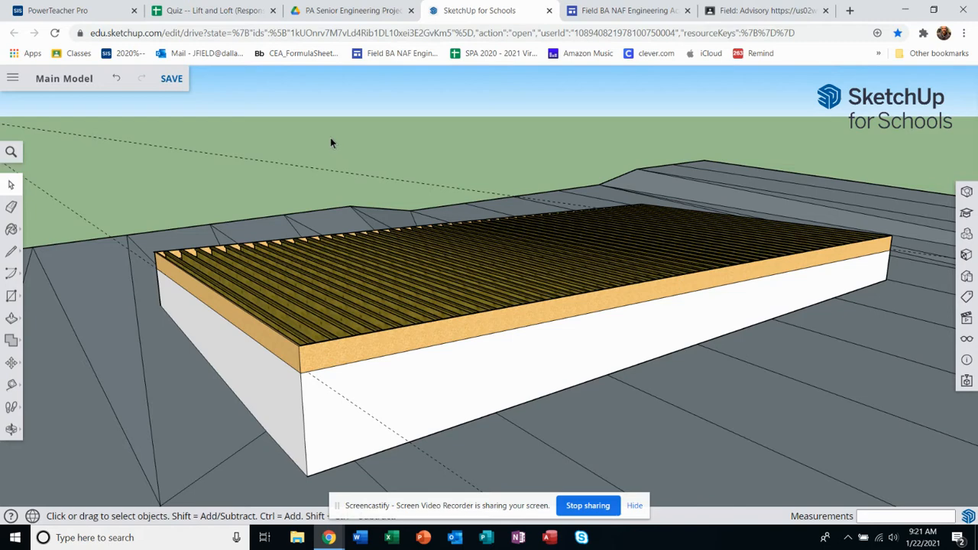
Examine the joist floor framing and rim board on top of the foundation walls from several angles.
scroll(437, 320, down, 3)
middle_drag(439, 325, 498, 353)
scroll(499, 353, up, 2)
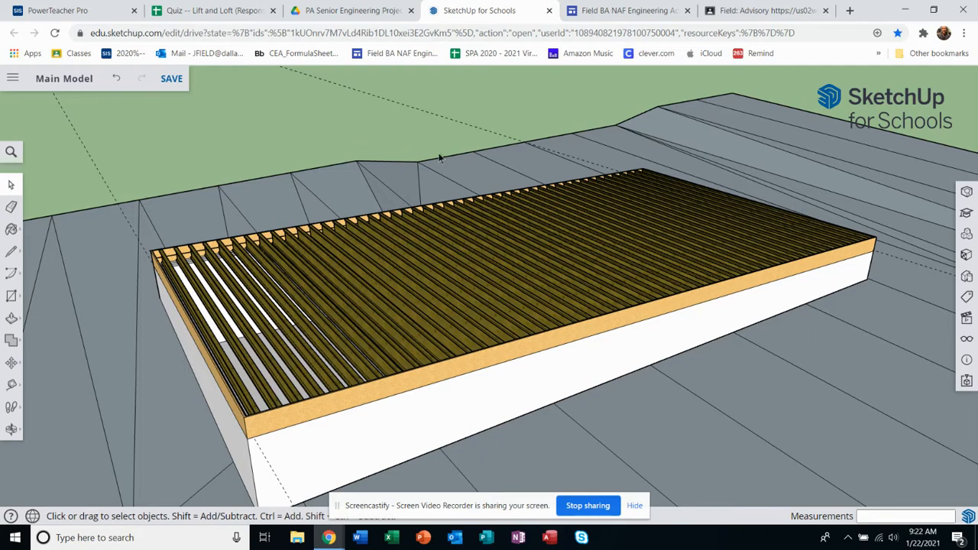
scroll(514, 328, down, 3)
middle_drag(514, 327, 465, 278)
scroll(451, 321, up, 3)
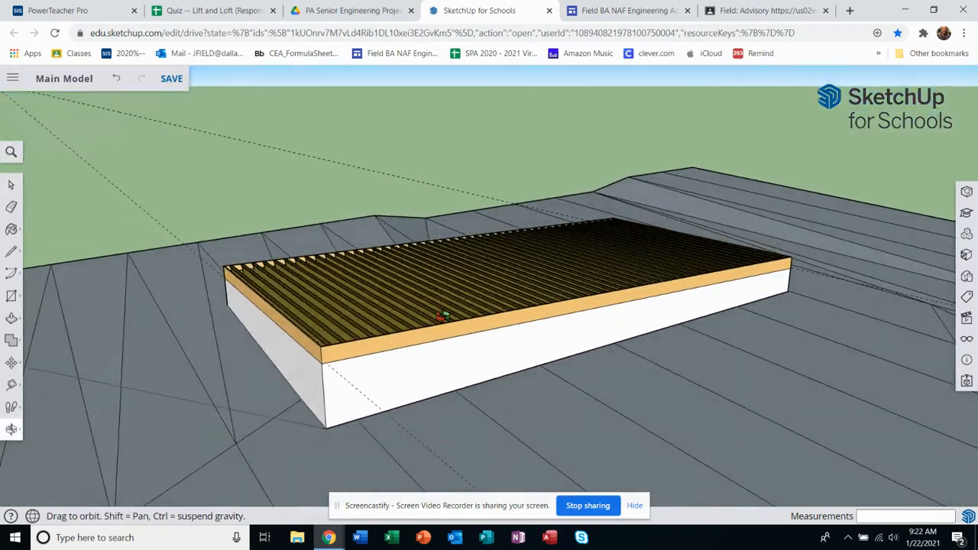
scroll(441, 346, up, 1)
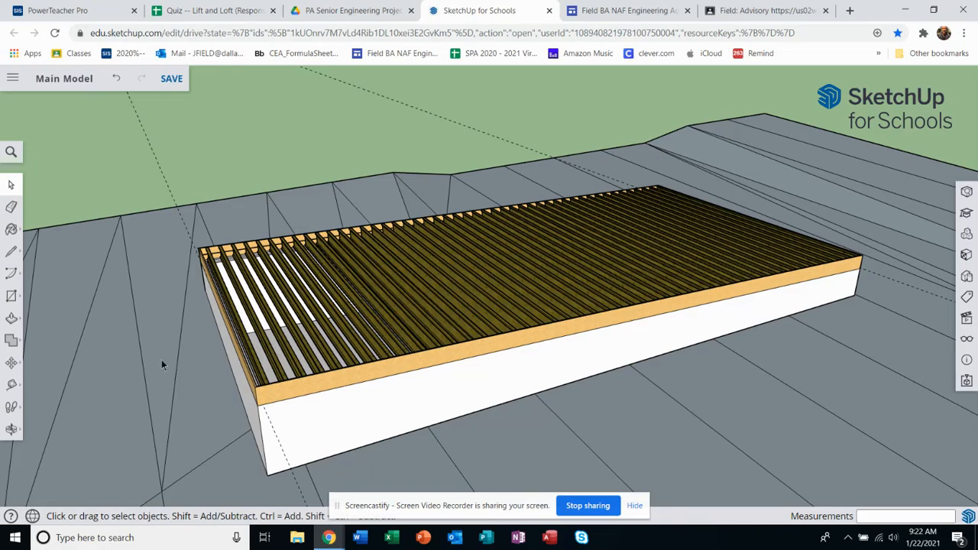
middle_drag(501, 316, 468, 266)
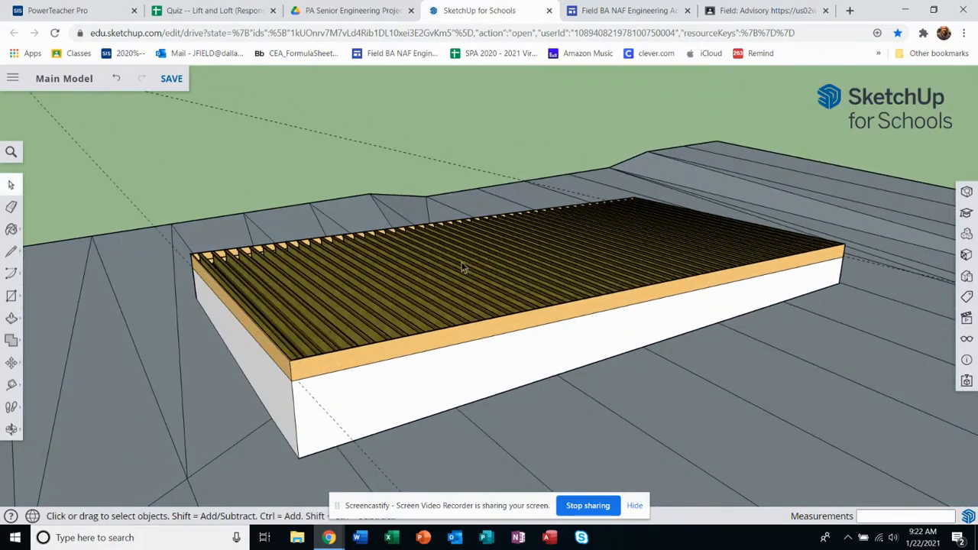
scroll(564, 284, down, 1)
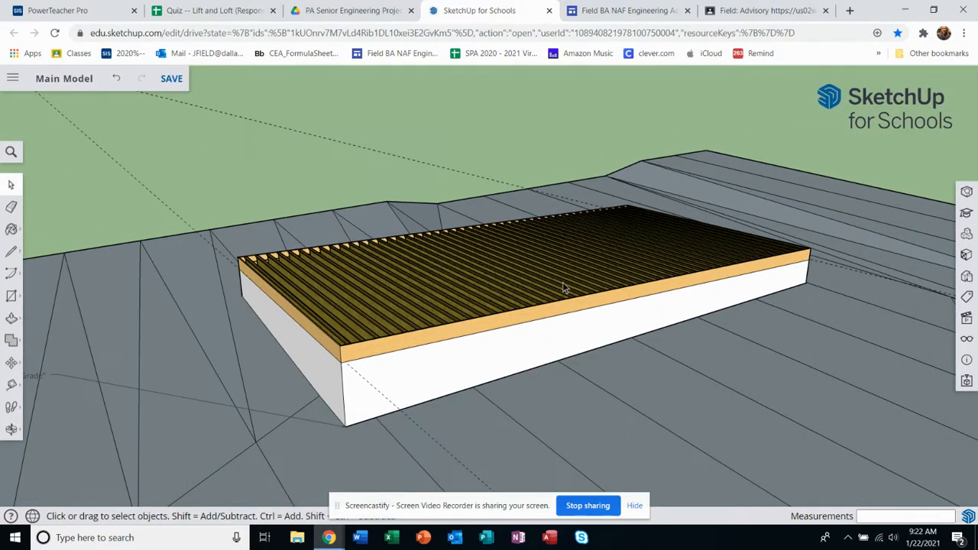
scroll(576, 320, up, 1)
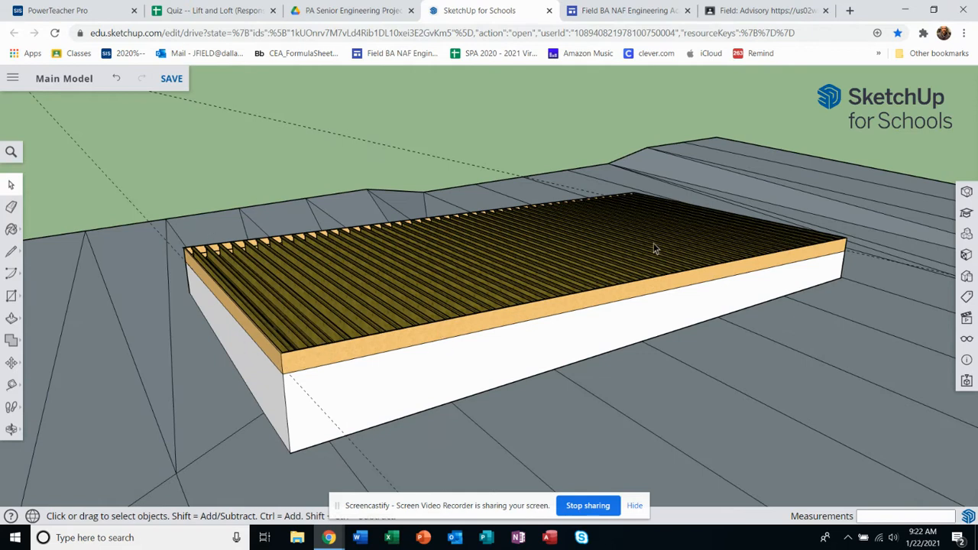
scroll(340, 387, up, 1)
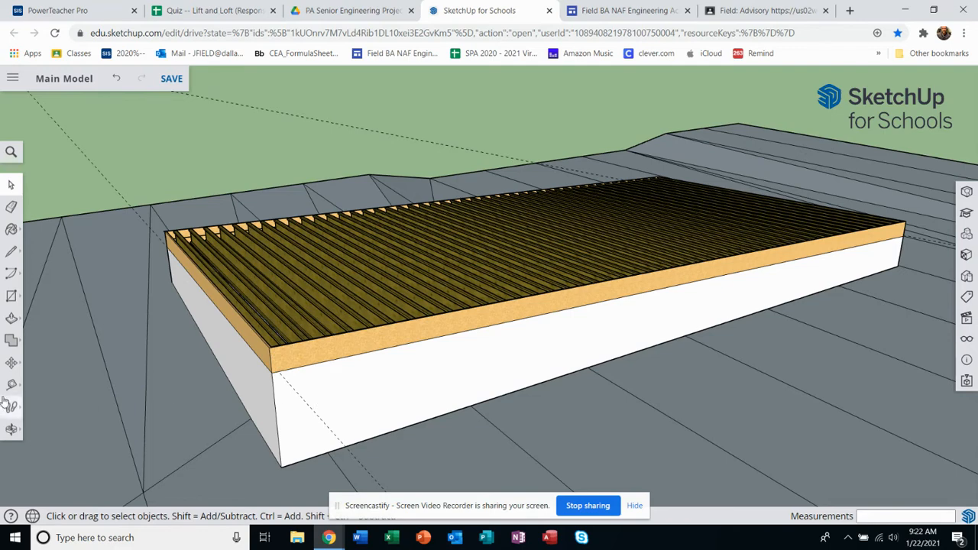
Copy the top edge of the rim board's long side 8' straight up along the blue axis.
click(12, 362)
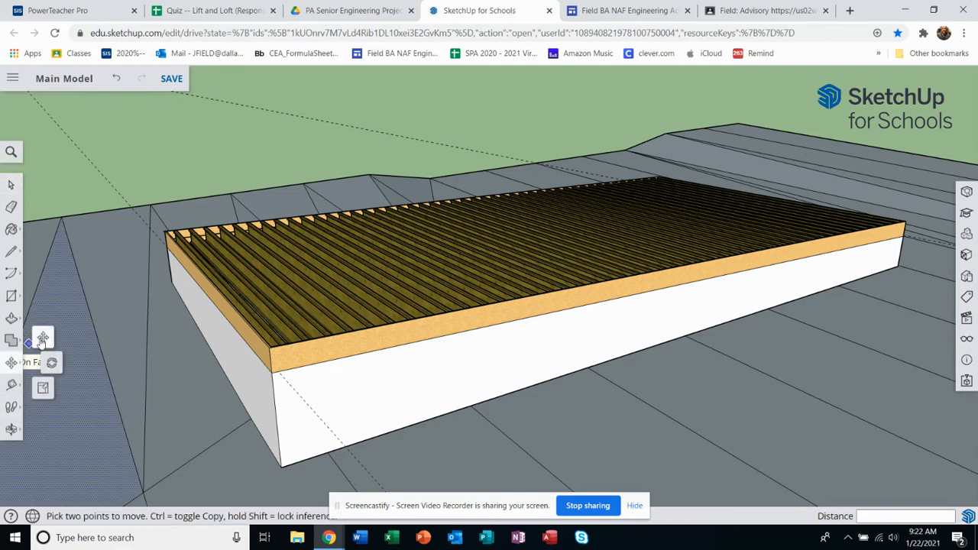
scroll(252, 336, up, 2)
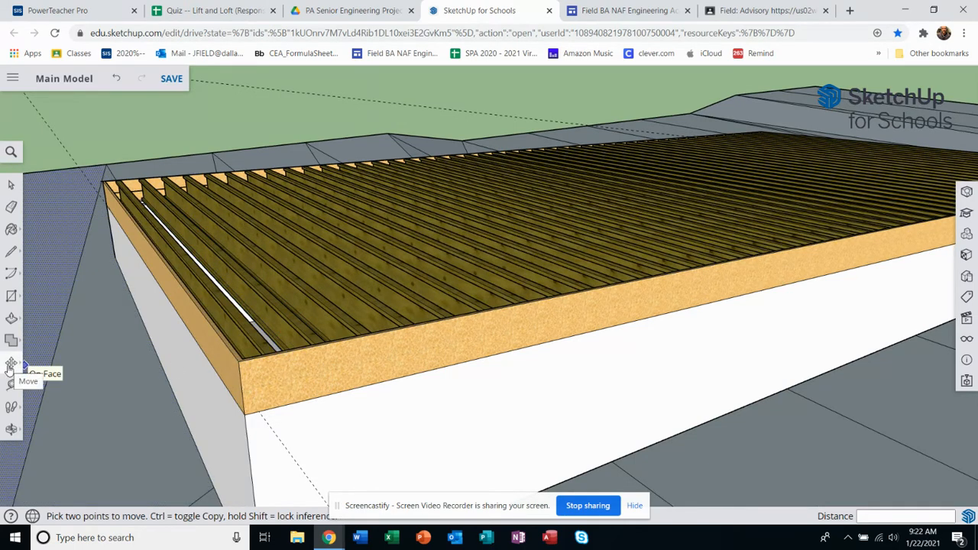
key(ctrl)
click(387, 331)
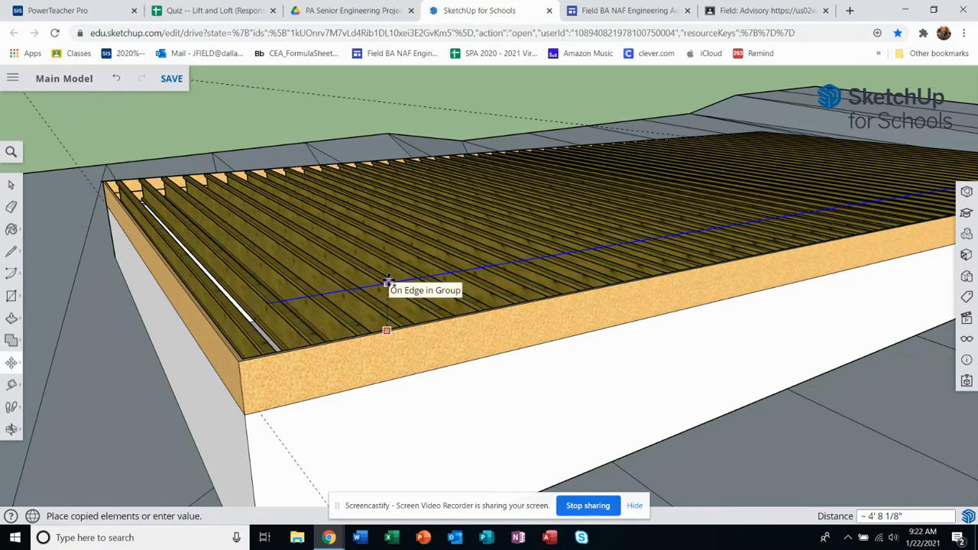
middle_drag(378, 210, 375, 197)
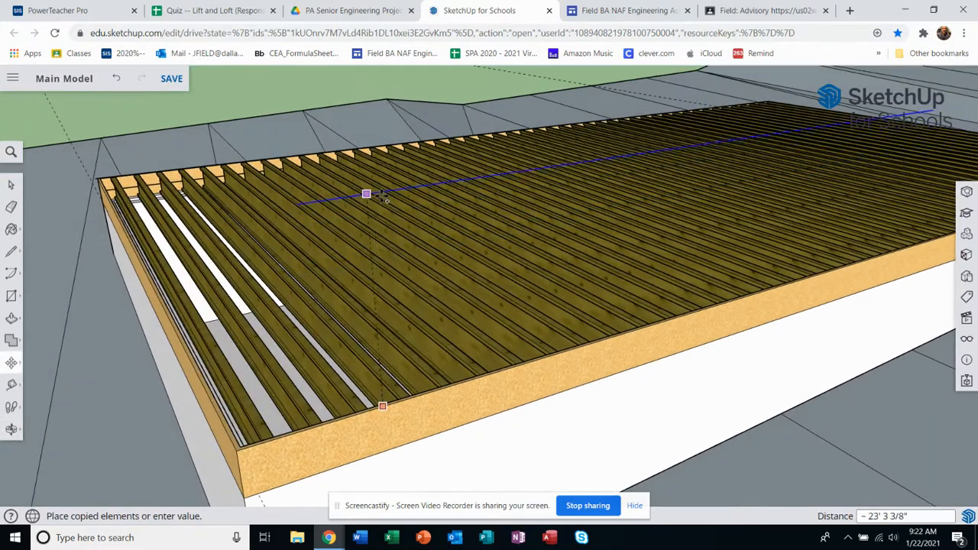
middle_drag(370, 248, 214, 153)
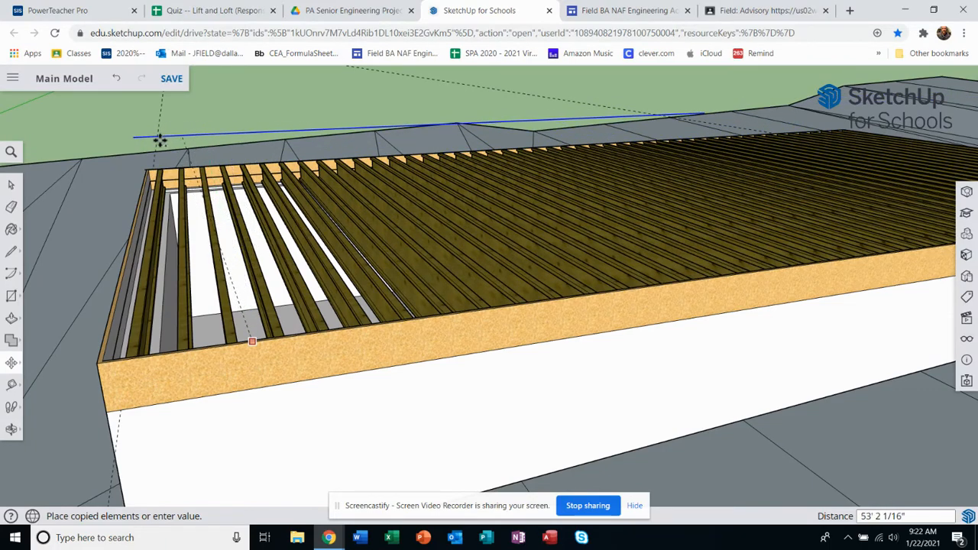
middle_drag(136, 175, 267, 236)
scroll(282, 235, down, 10)
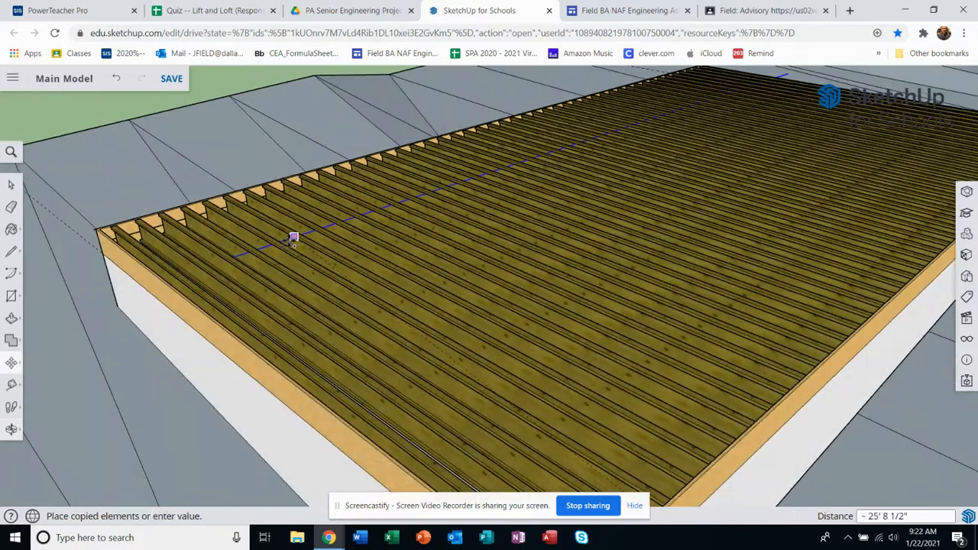
middle_drag(437, 289, 247, 181)
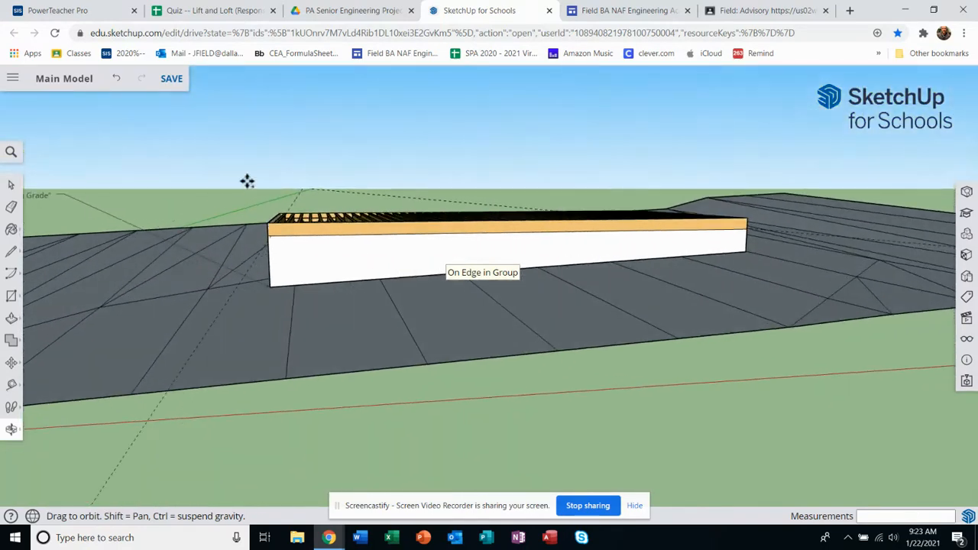
scroll(303, 176, up, 2)
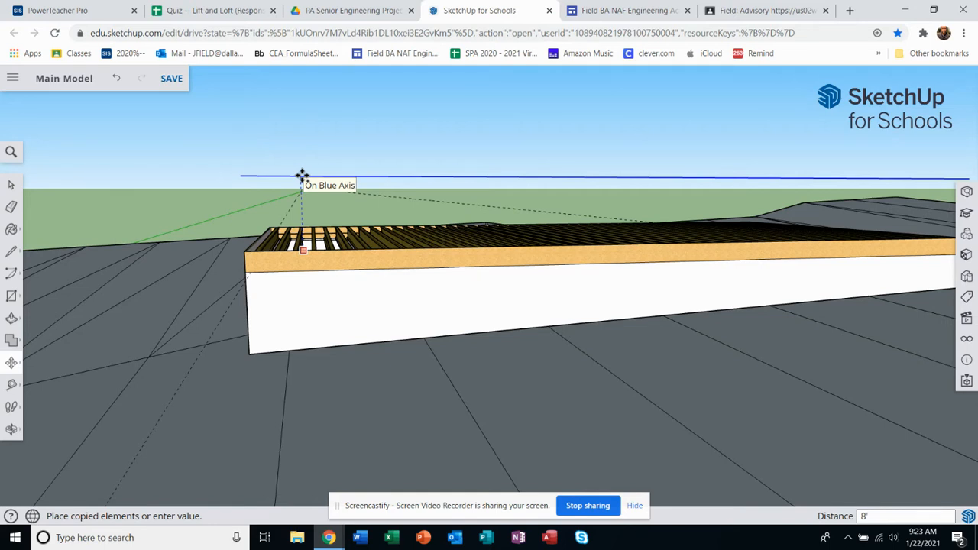
key(Return)
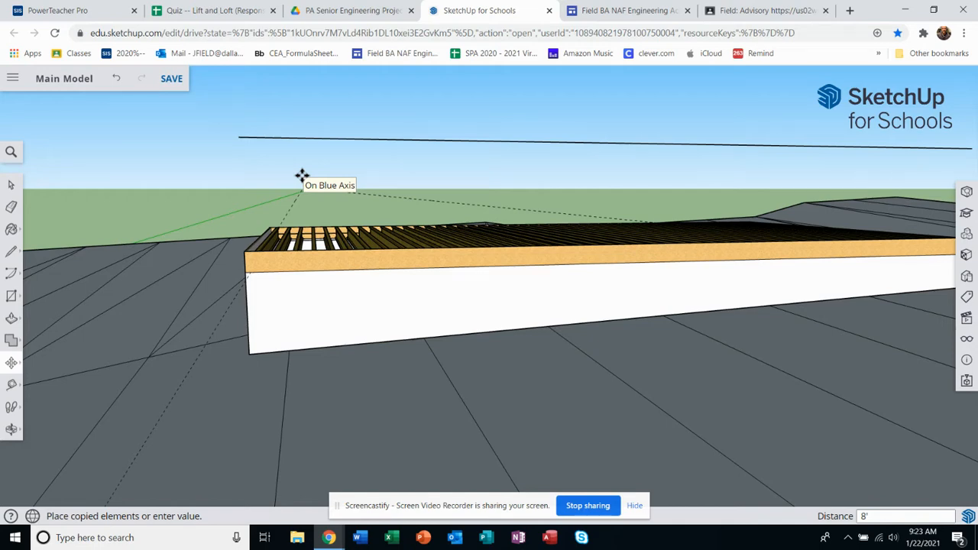
Copy the top edge of the rim board's adjoining short side 8' straight up along the blue axis.
middle_drag(283, 258, 401, 290)
key(m)
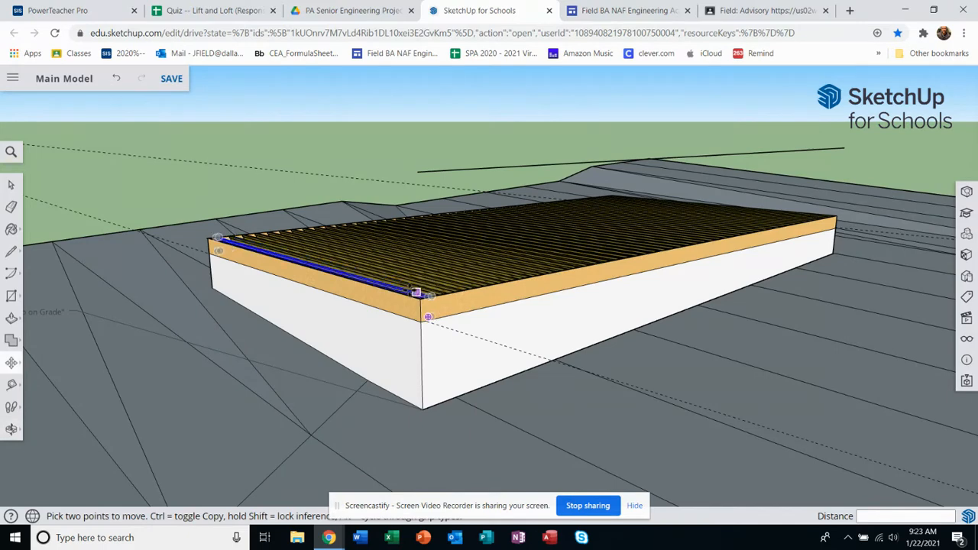
scroll(389, 293, up, 3)
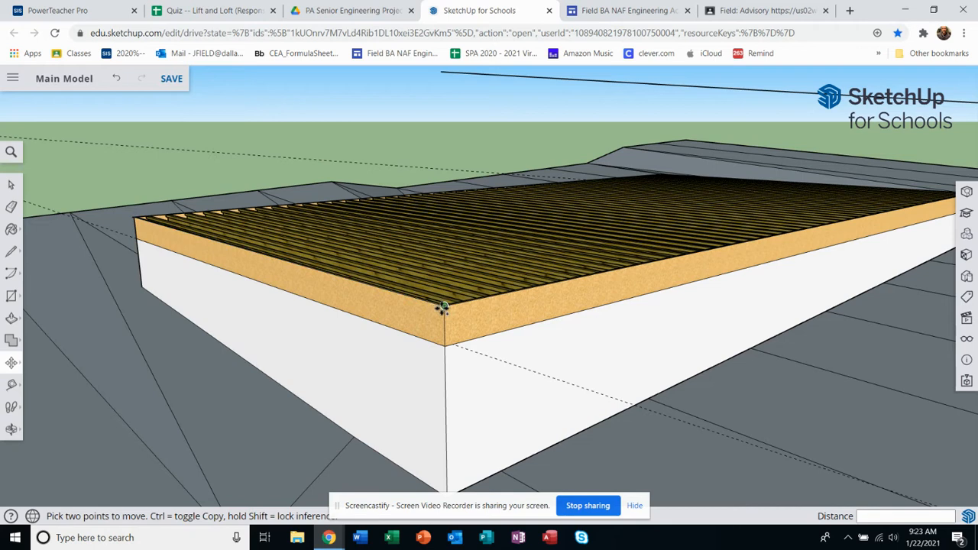
click(271, 255)
key(ctrl)
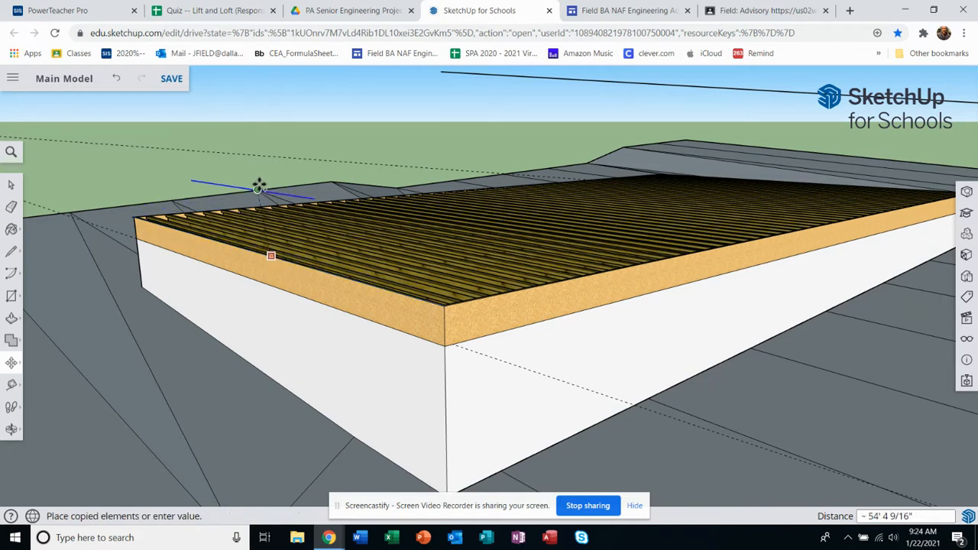
middle_drag(260, 160, 255, 136)
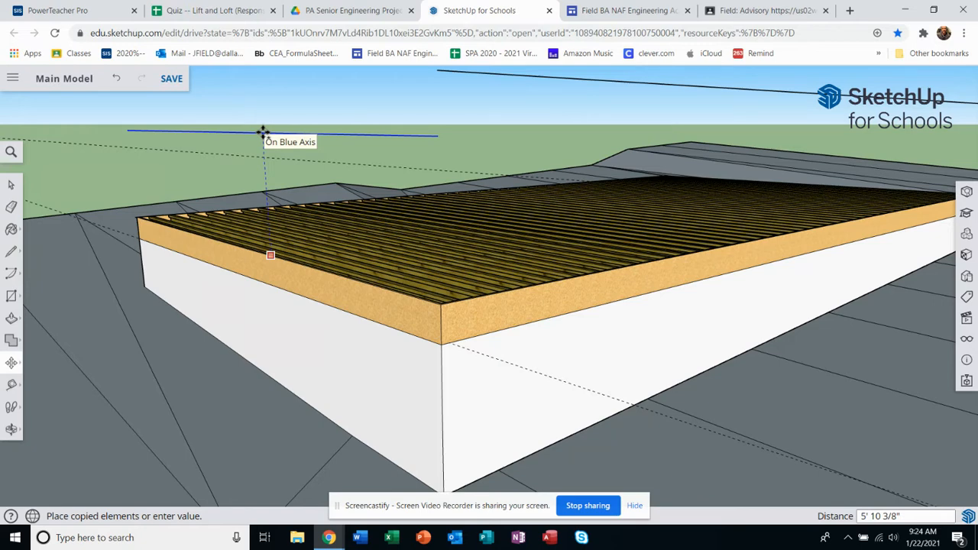
key(Return)
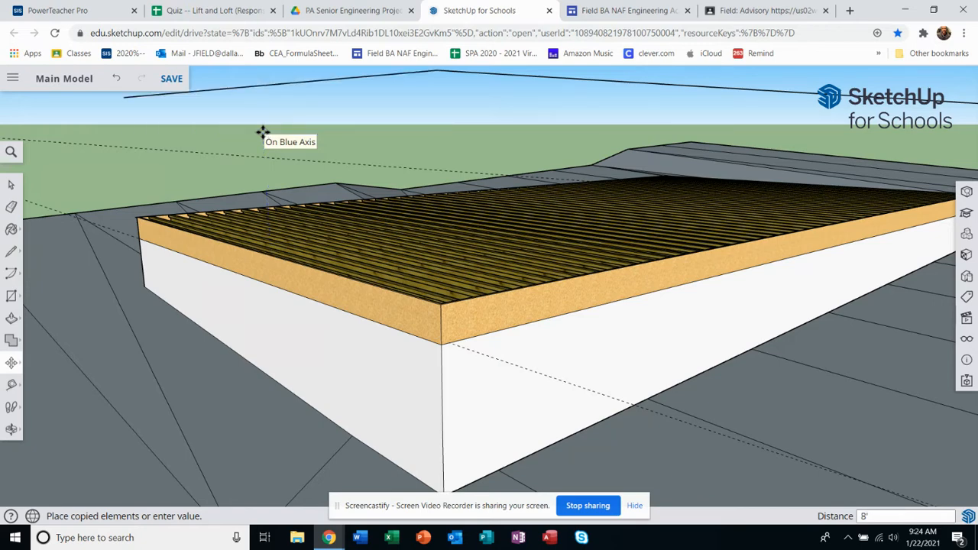
Copy the top edge of the rim board's opposite long side 8' straight up along the blue axis.
scroll(262, 134, down, 10)
middle_drag(284, 158, 496, 290)
scroll(432, 249, up, 10)
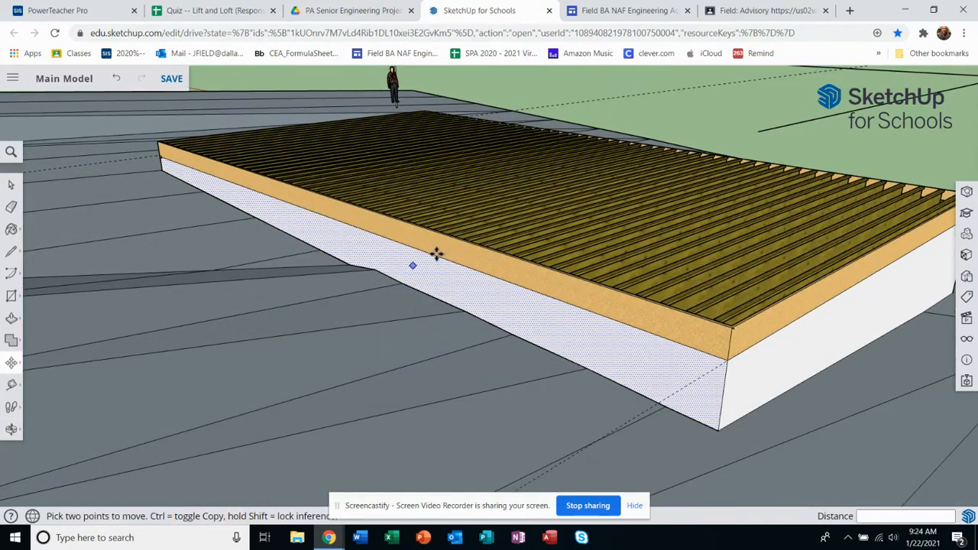
scroll(410, 222, up, 4)
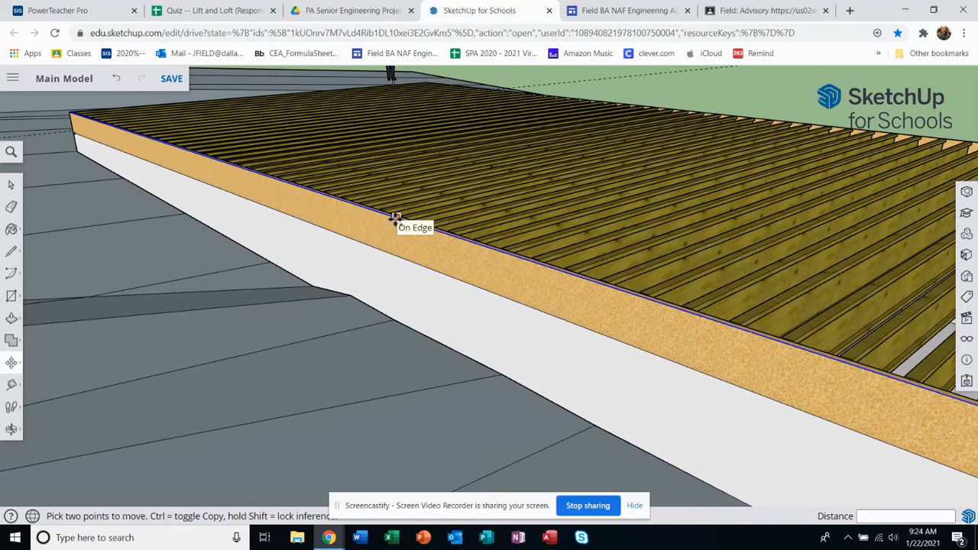
key(ctrl)
click(395, 219)
scroll(397, 218, down, 6)
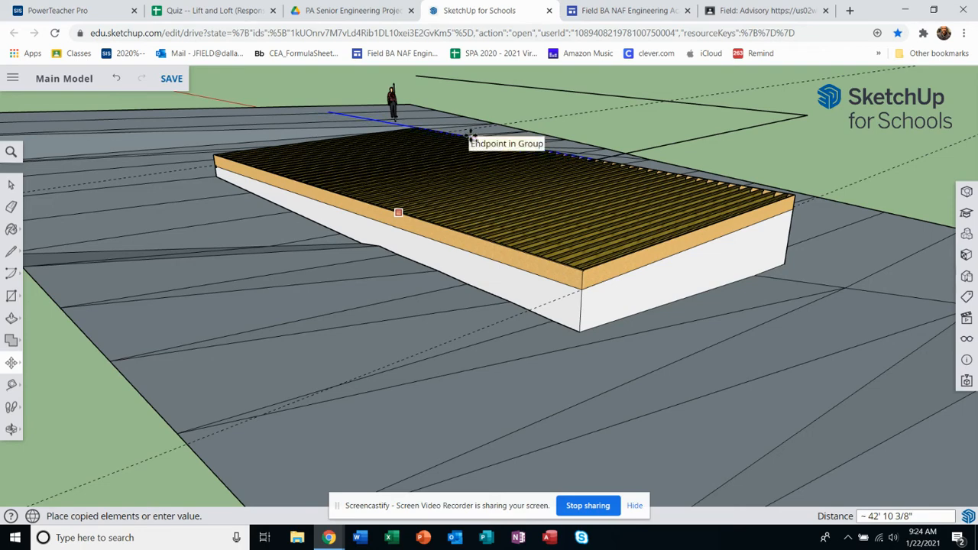
middle_drag(470, 136, 432, 98)
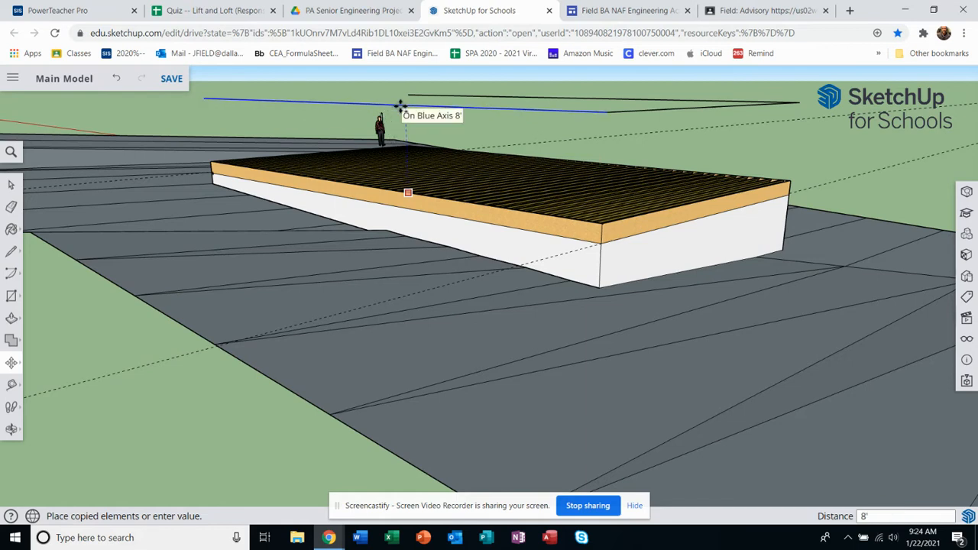
scroll(498, 145, down, 1)
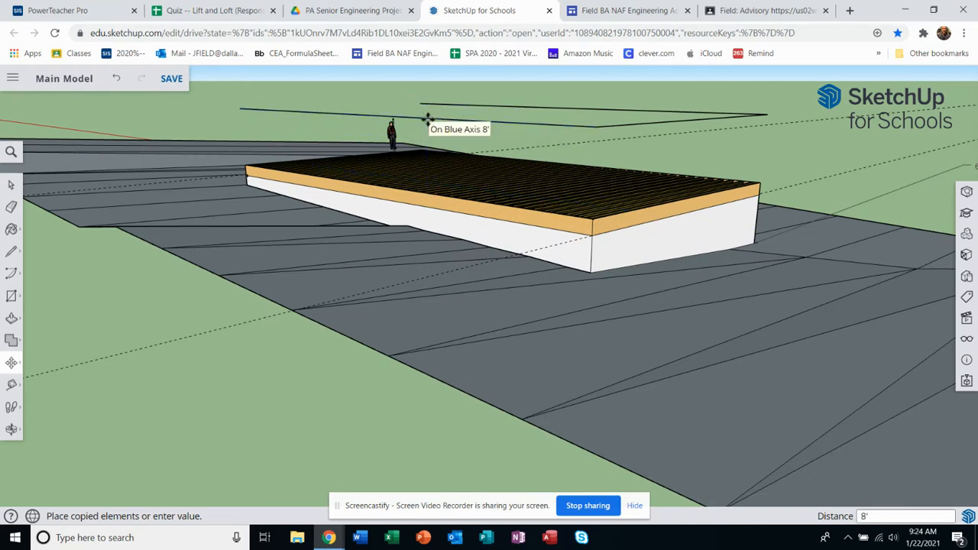
click(436, 129)
Draw a line between the two open ends of the raised edges to close the rectangle, and select its face.
middle_drag(543, 170, 940, 205)
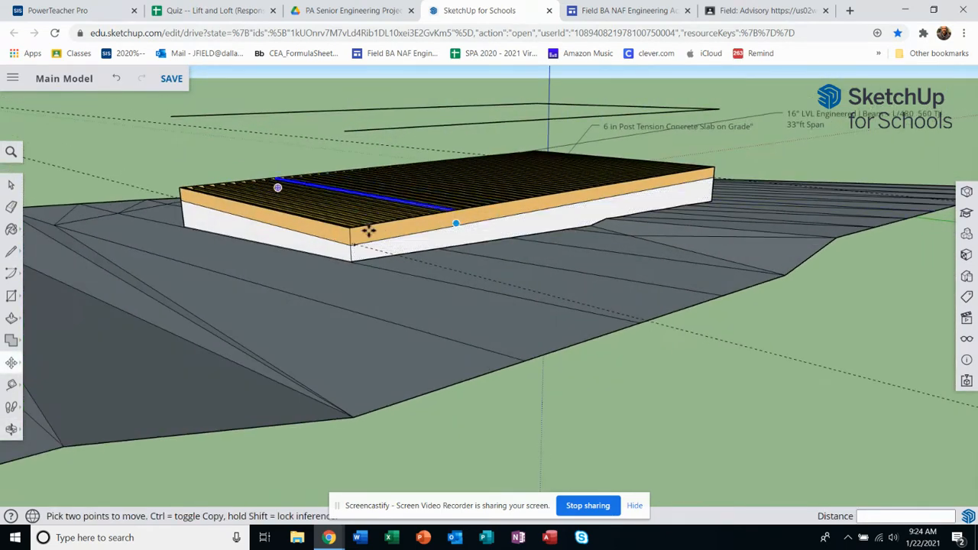
click(12, 251)
click(172, 115)
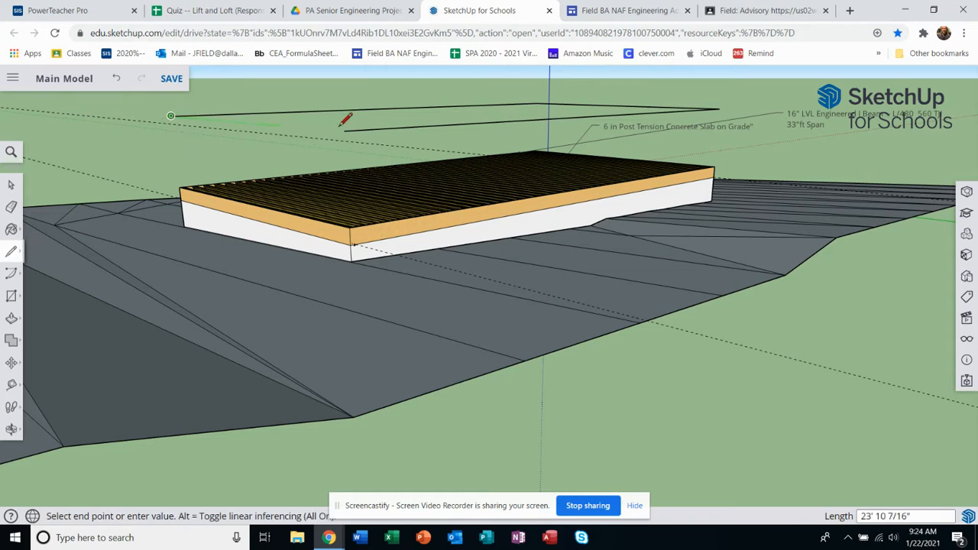
click(344, 131)
scroll(377, 203, down, 2)
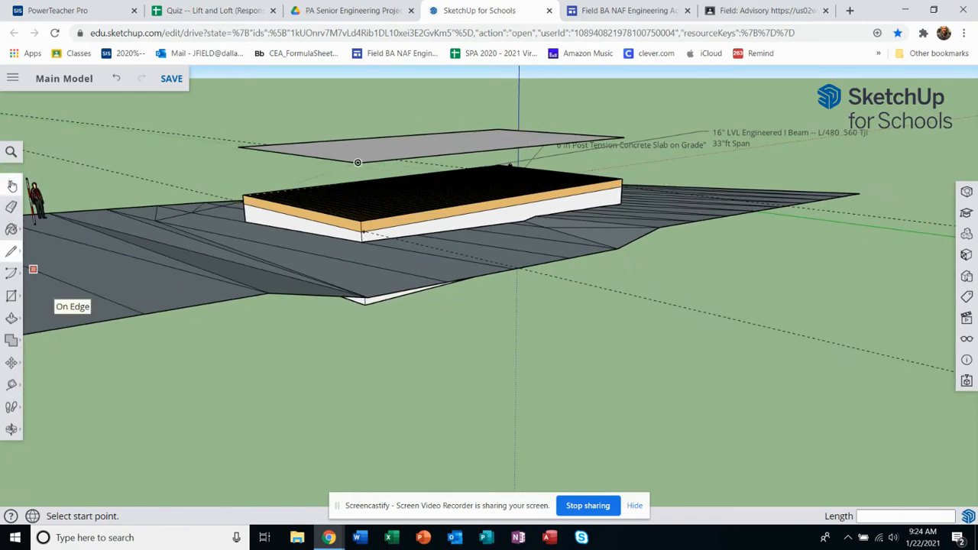
click(11, 185)
click(388, 151)
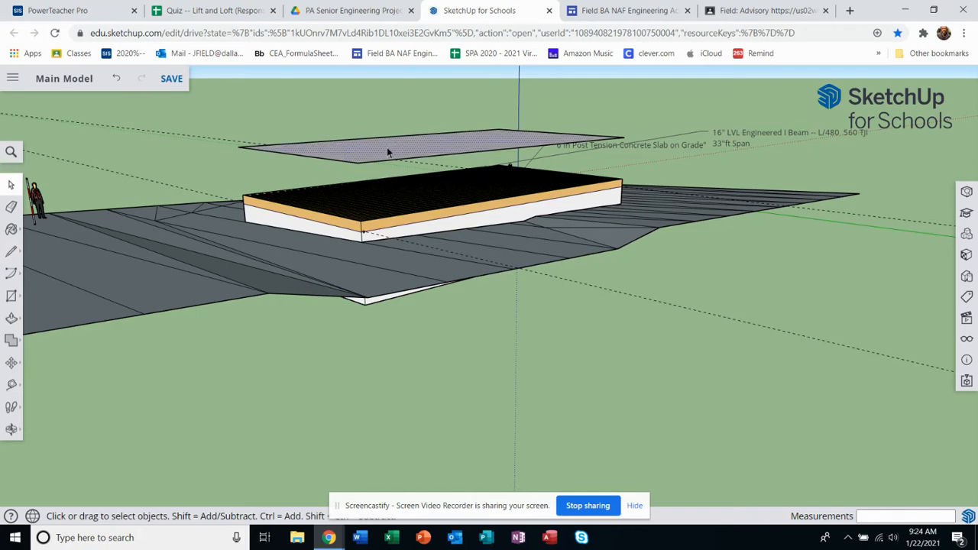
middle_drag(382, 186, 402, 231)
scroll(402, 231, up, 2)
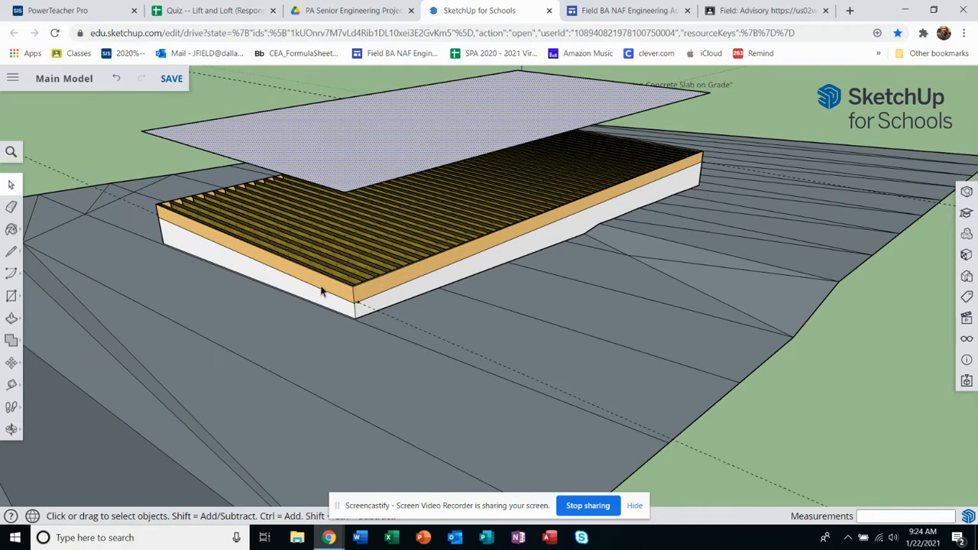
Draw vertical lines from two corners of the raised rectangle down to the rim board corners, closing the first long wall.
click(10, 252)
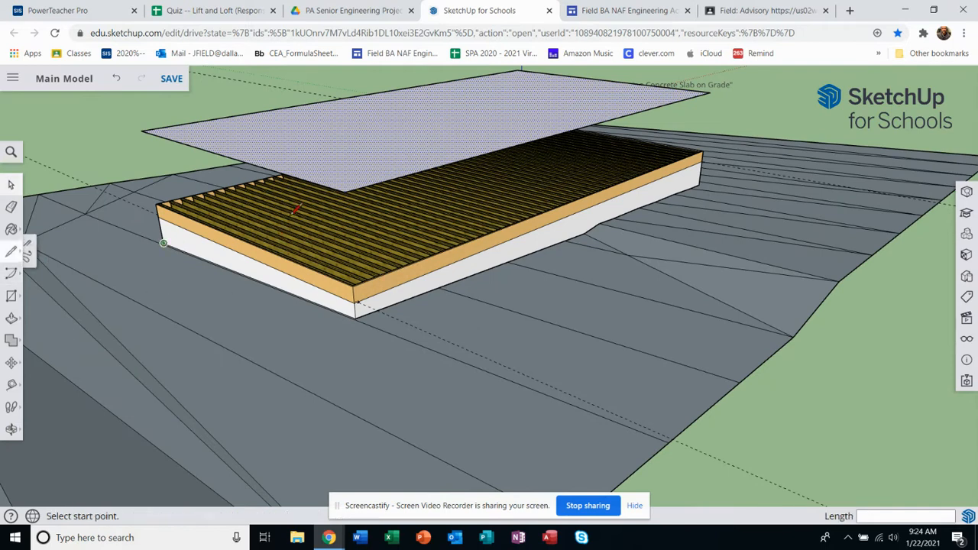
click(345, 192)
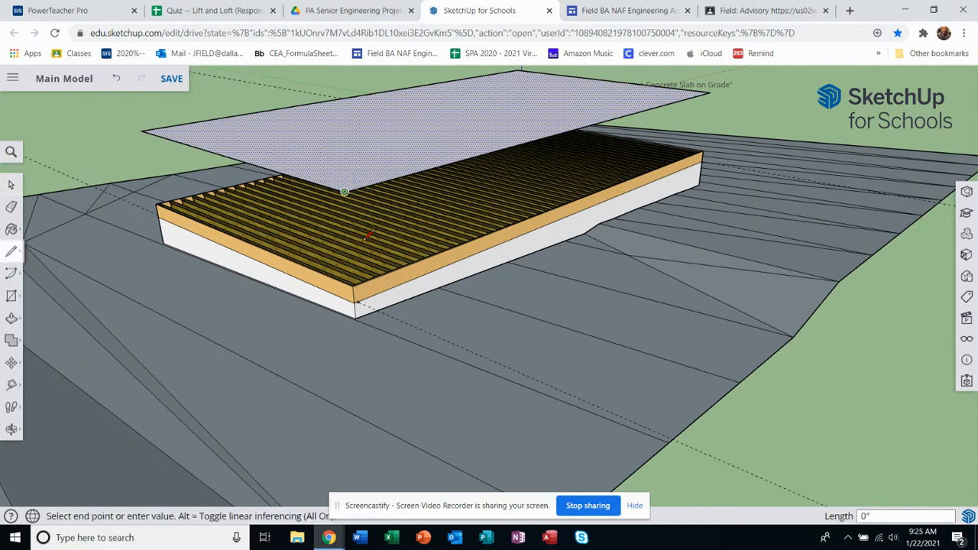
click(353, 288)
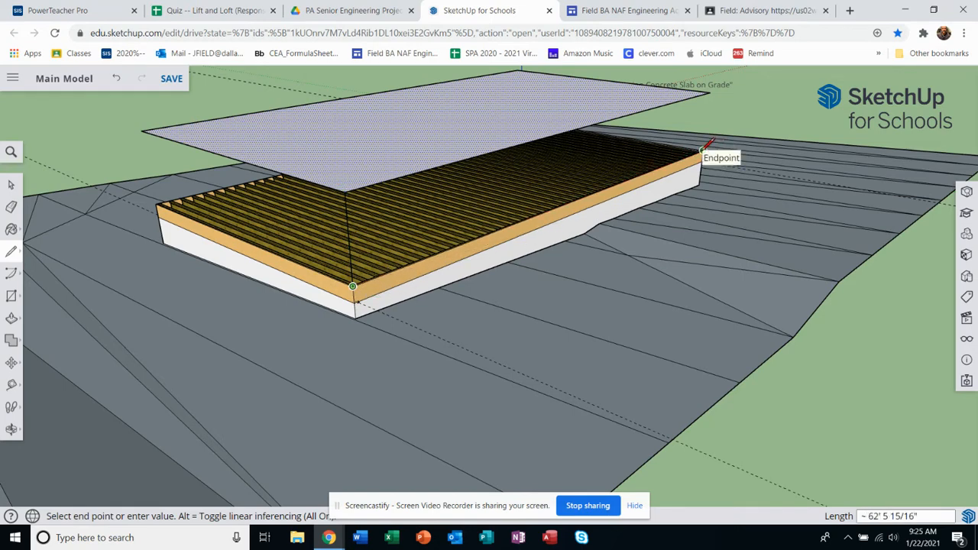
scroll(703, 149, up, 3)
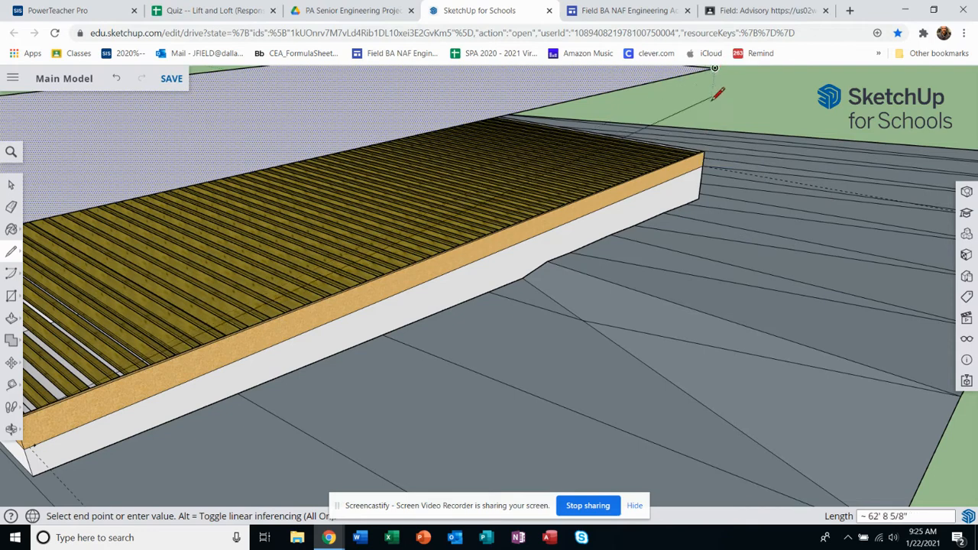
key(Escape)
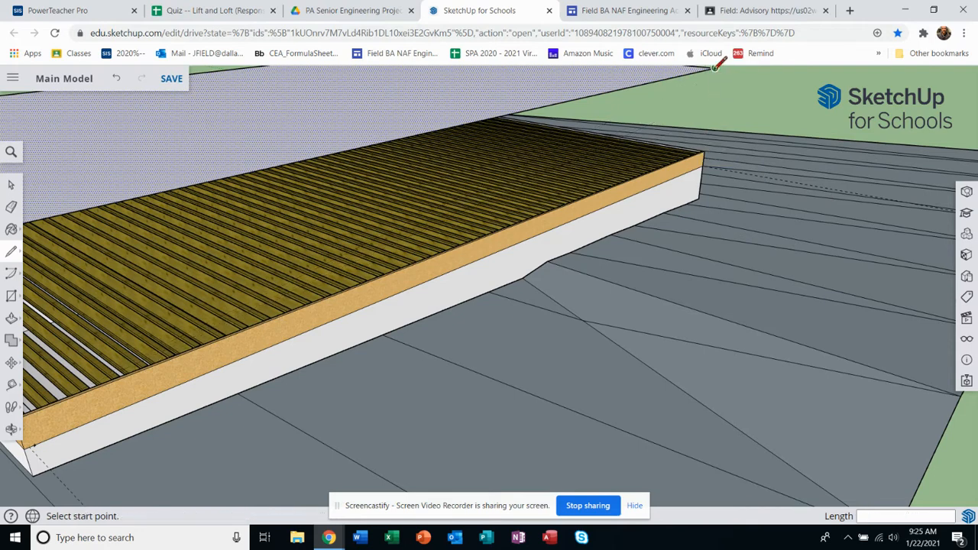
click(713, 68)
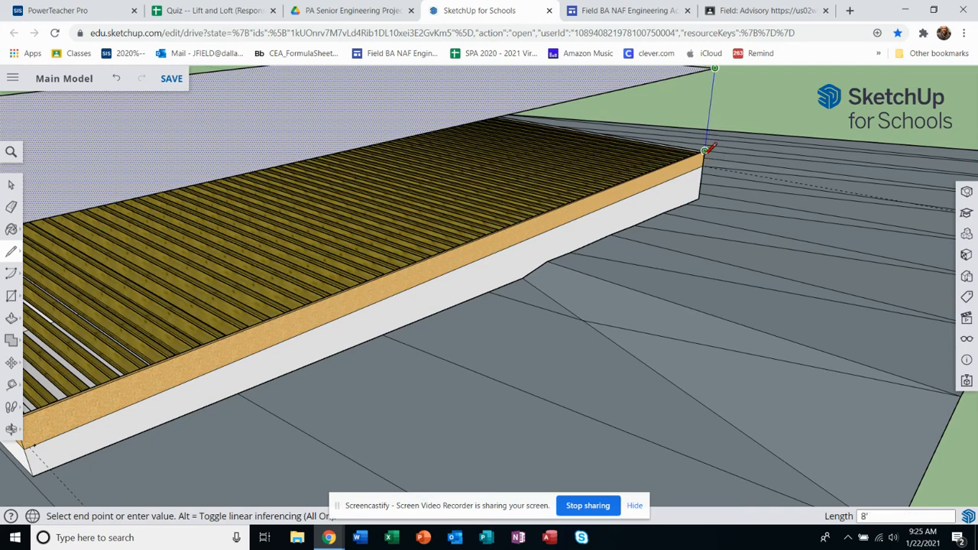
click(711, 205)
Draw a vertical line from the raised rectangle's third corner down to the rim board corner, closing the short wall.
scroll(710, 204, down, 10)
middle_drag(634, 203, 497, 283)
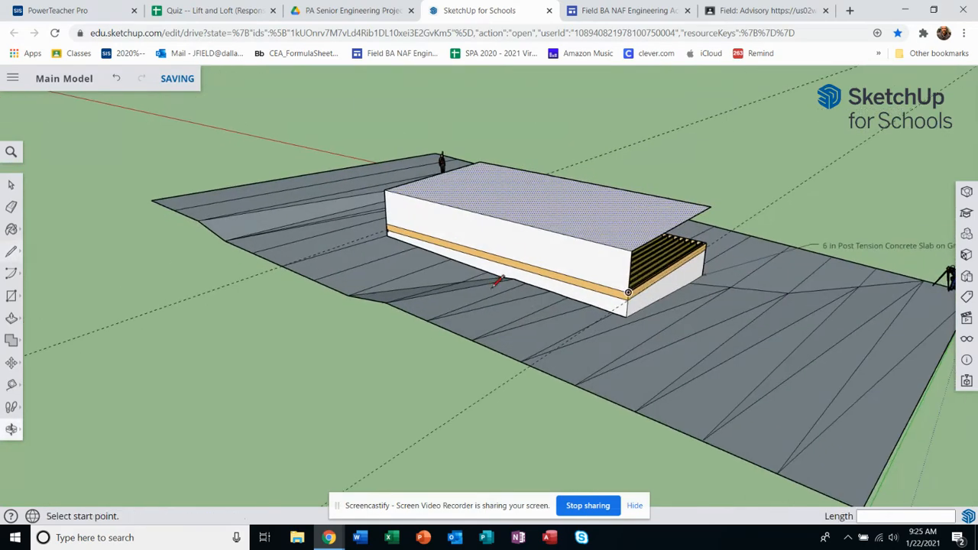
scroll(635, 279, up, 4)
middle_drag(626, 279, 656, 217)
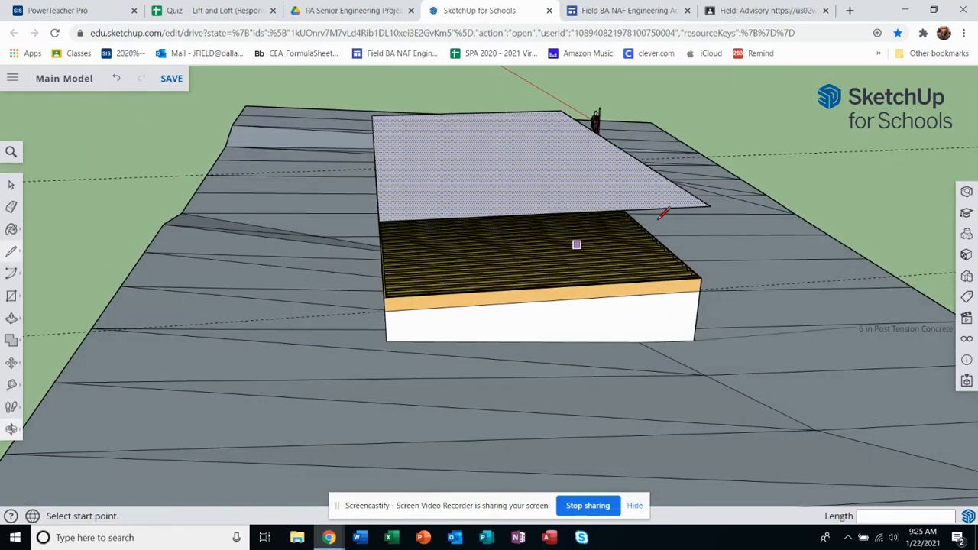
click(710, 206)
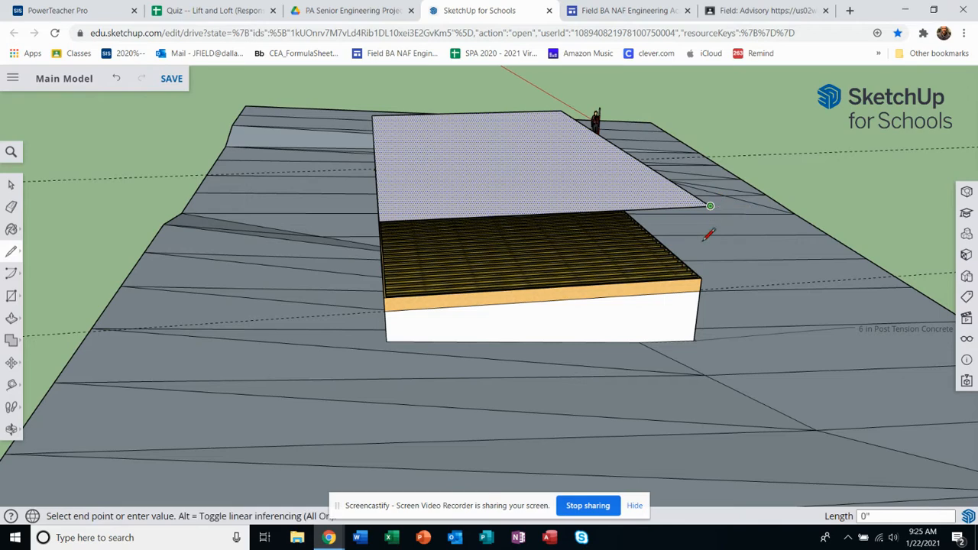
click(701, 278)
Draw an 8' vertical line from the raised rectangle's last corner down to the rim board corner, ending the line there.
scroll(675, 304, down, 2)
middle_drag(649, 288, 304, 294)
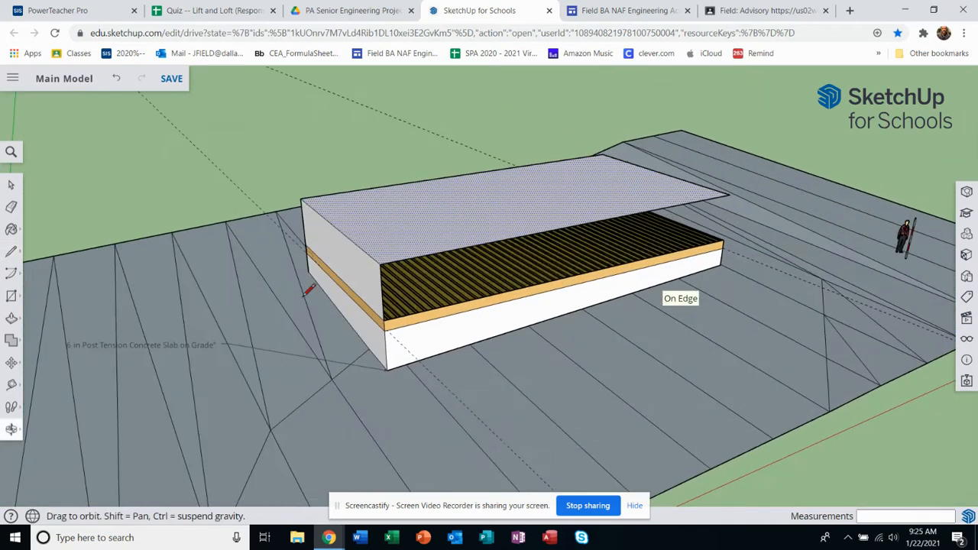
click(730, 194)
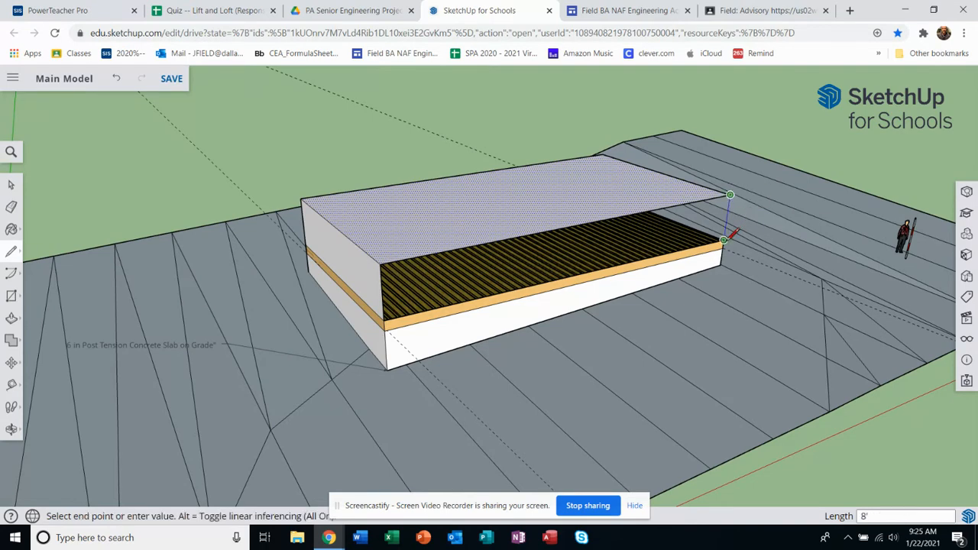
scroll(723, 239, up, 3)
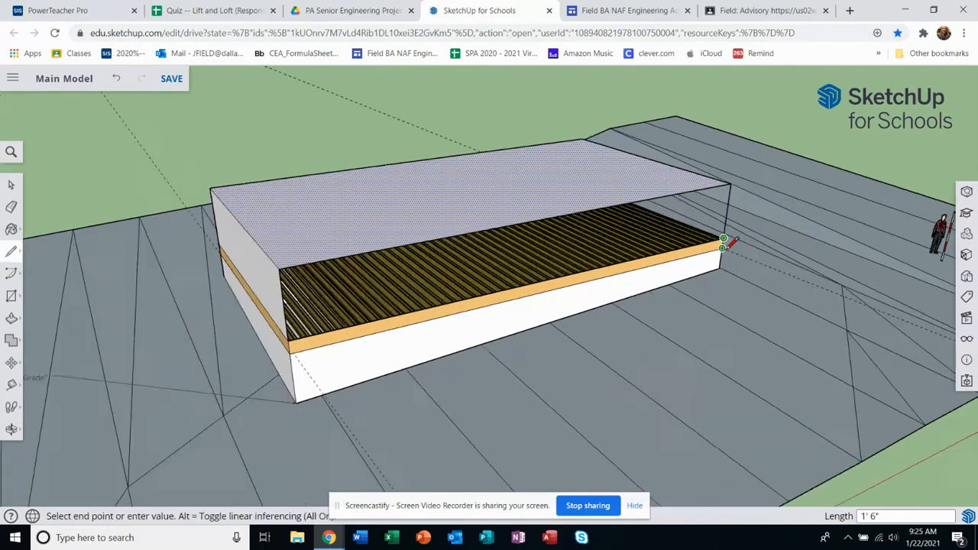
middle_drag(686, 258, 739, 221)
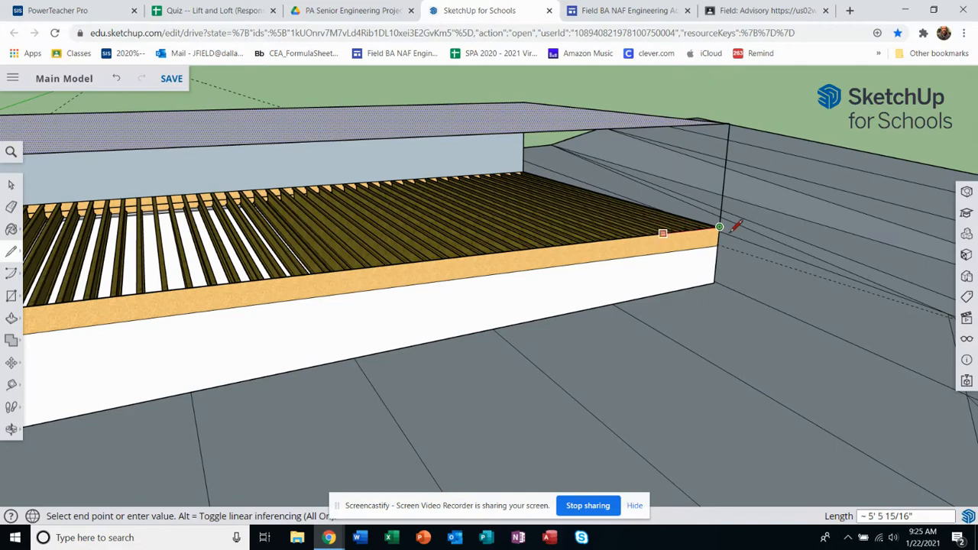
scroll(721, 229, up, 4)
scroll(625, 204, down, 5)
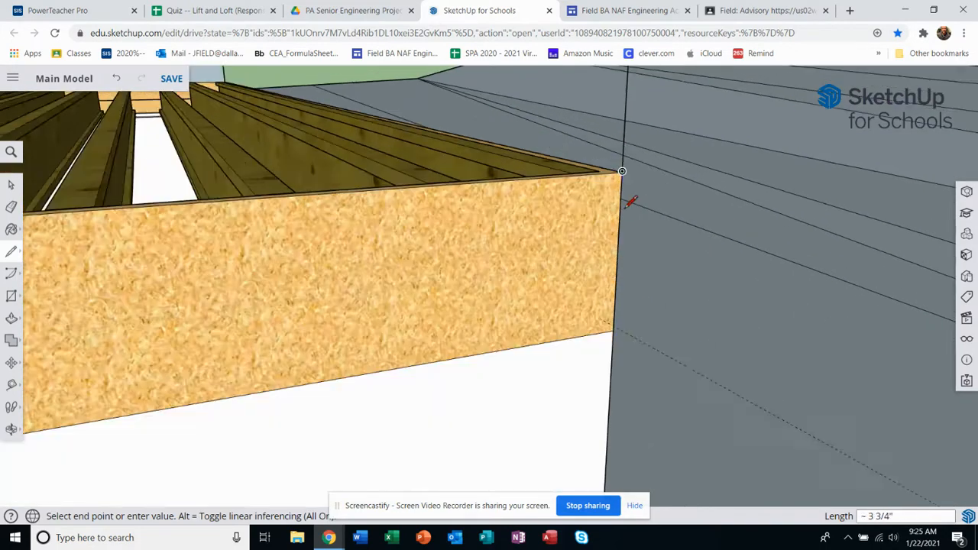
scroll(626, 203, down, 3)
key(Escape)
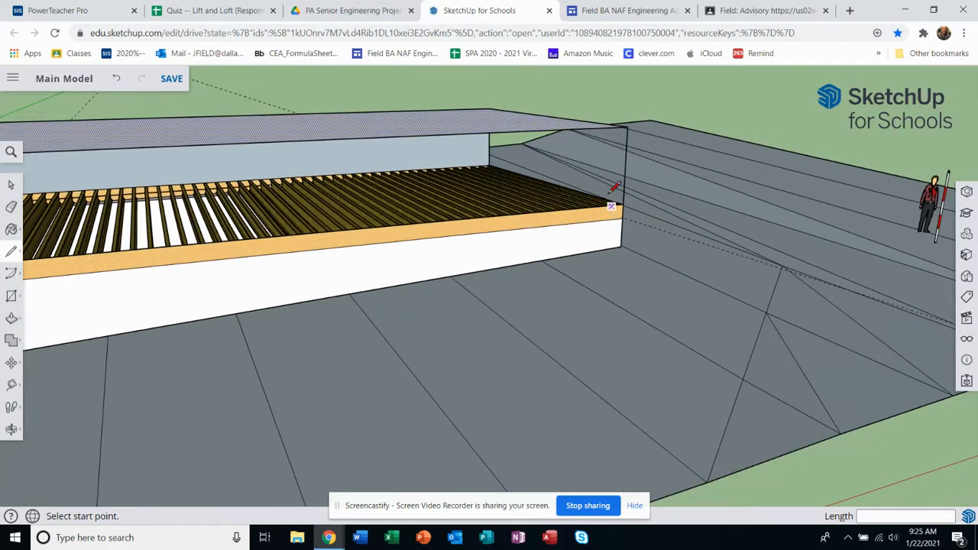
Draw a line along the rim board's top edge on the open long side to close that wall's face.
scroll(590, 212, down, 3)
scroll(292, 244, up, 4)
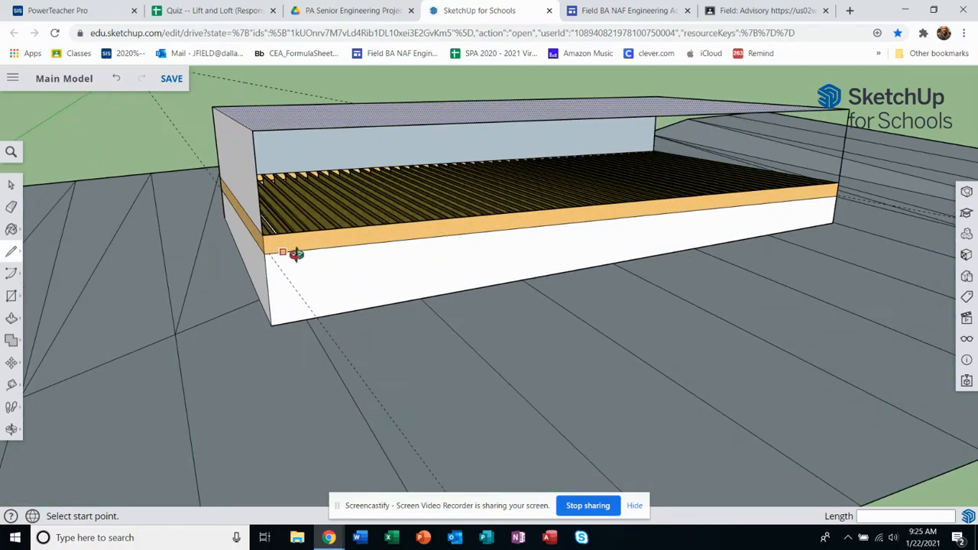
middle_drag(291, 250, 302, 263)
scroll(297, 269, up, 8)
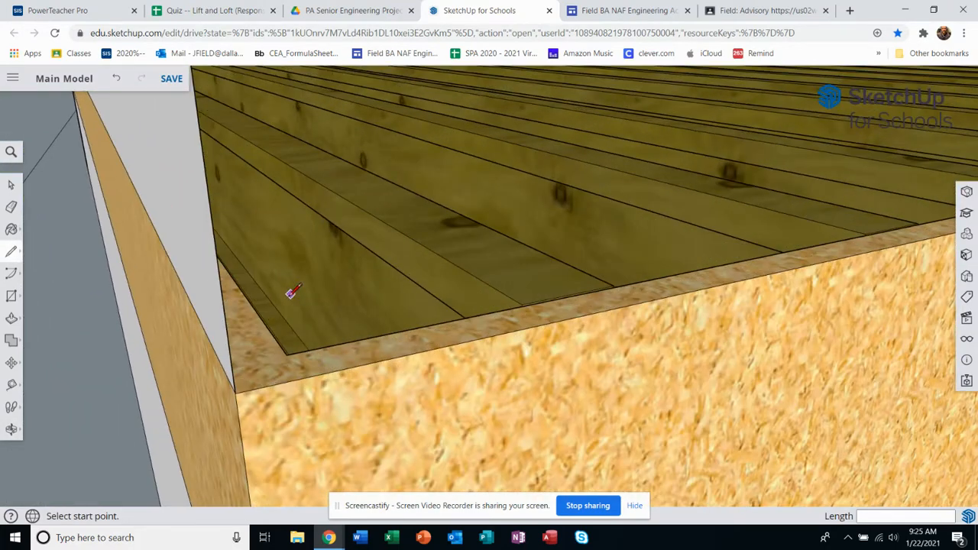
scroll(292, 305, down, 2)
click(274, 320)
scroll(277, 325, down, 3)
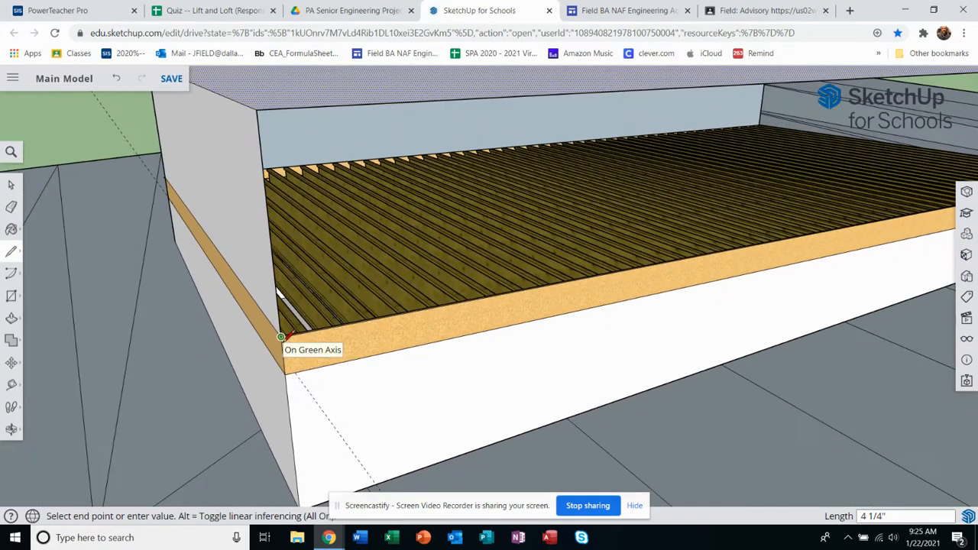
scroll(283, 337, down, 2)
scroll(726, 252, down, 3)
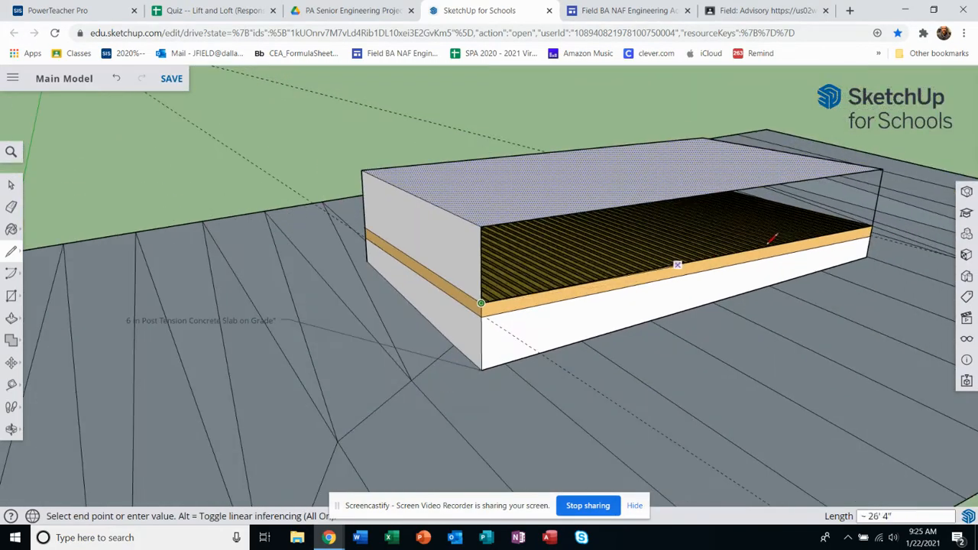
click(874, 223)
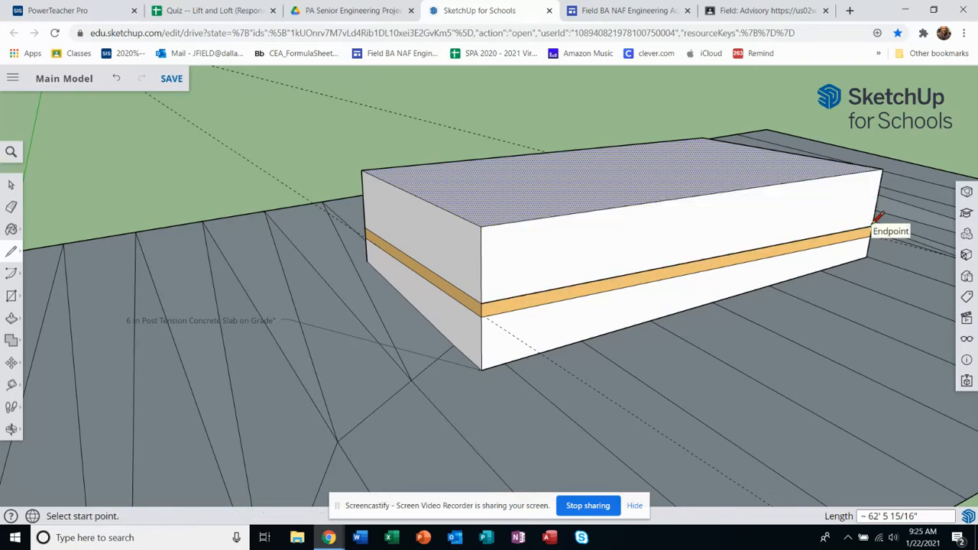
Draw a 33' 10 1/4" line along the rim board's top edge on the open short side to close the last wall.
scroll(769, 262, down, 2)
middle_drag(768, 262, 615, 379)
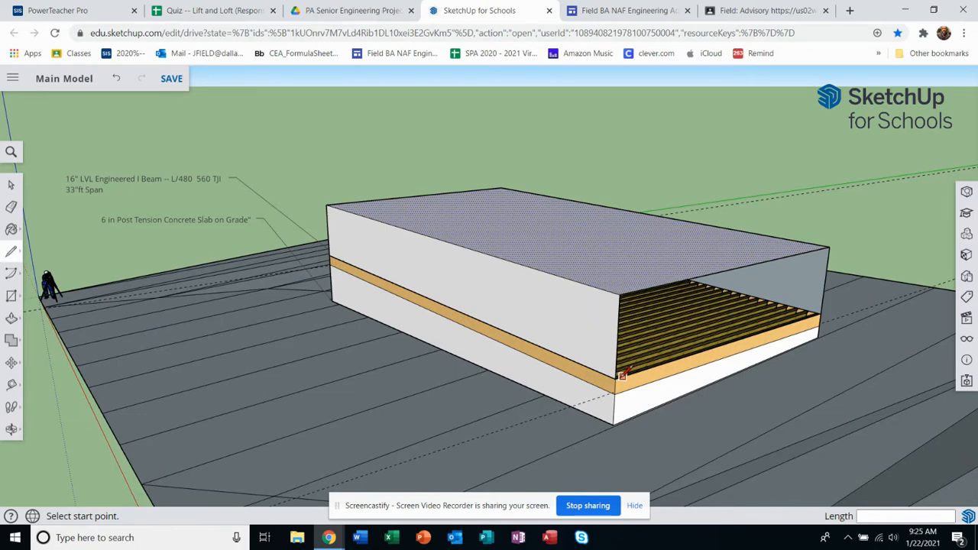
click(615, 378)
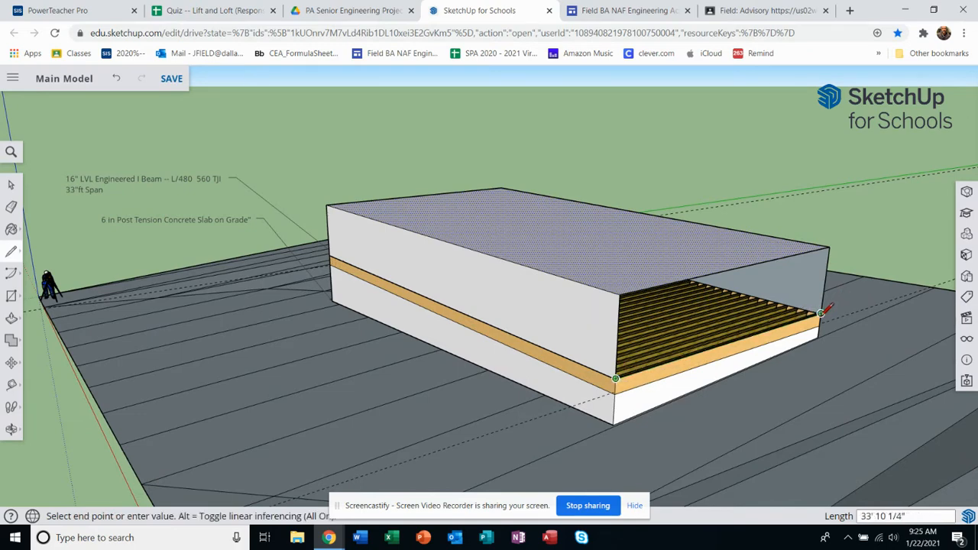
click(820, 313)
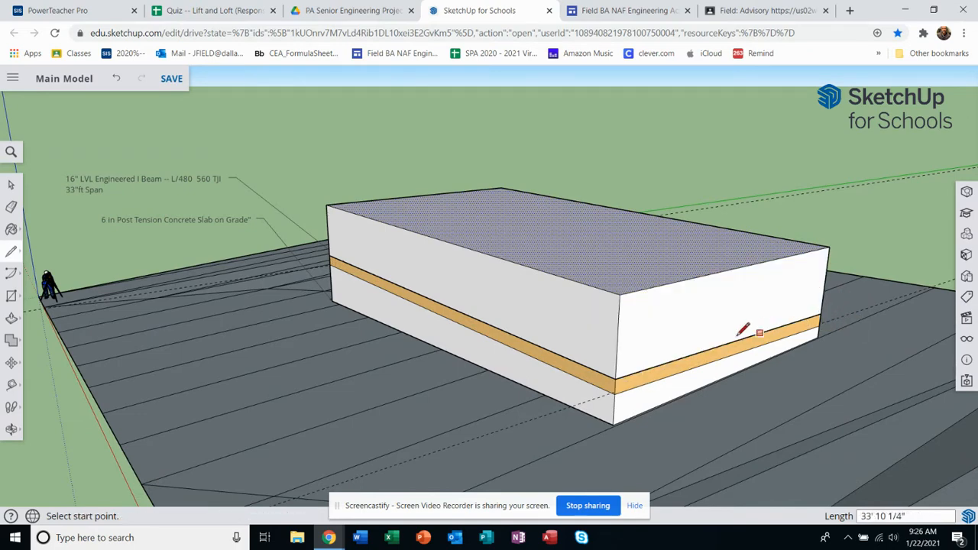
scroll(743, 328, down, 3)
middle_drag(742, 328, 971, 275)
middle_drag(581, 287, 833, 334)
scroll(526, 279, up, 3)
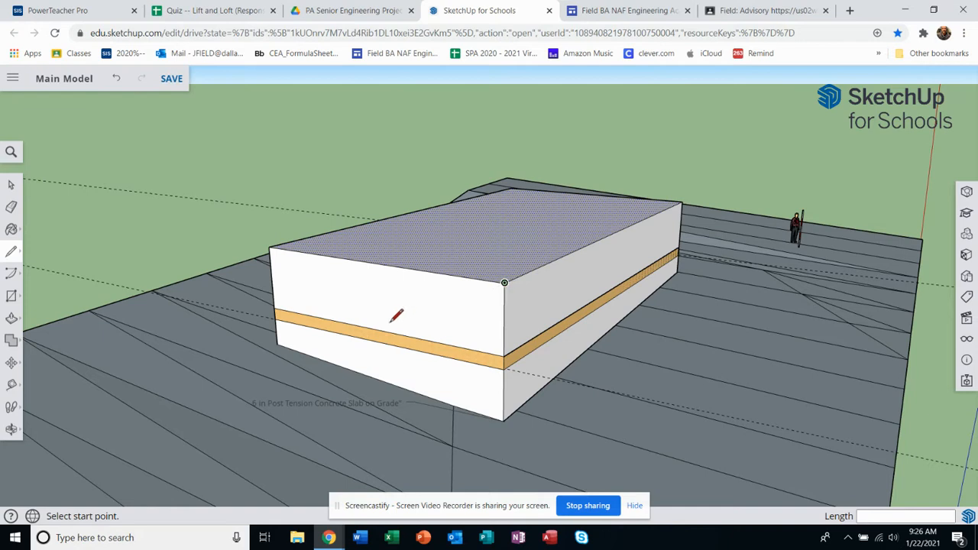
click(9, 362)
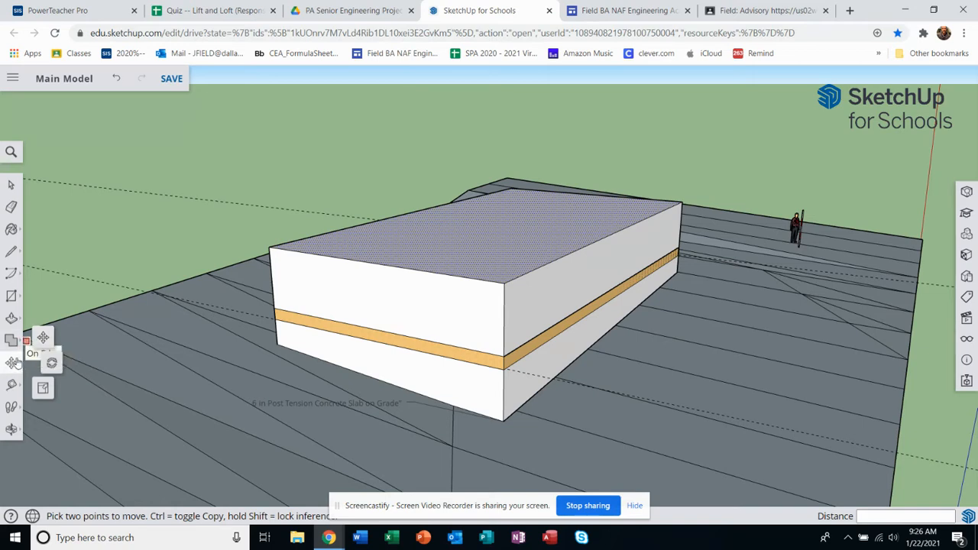
click(12, 253)
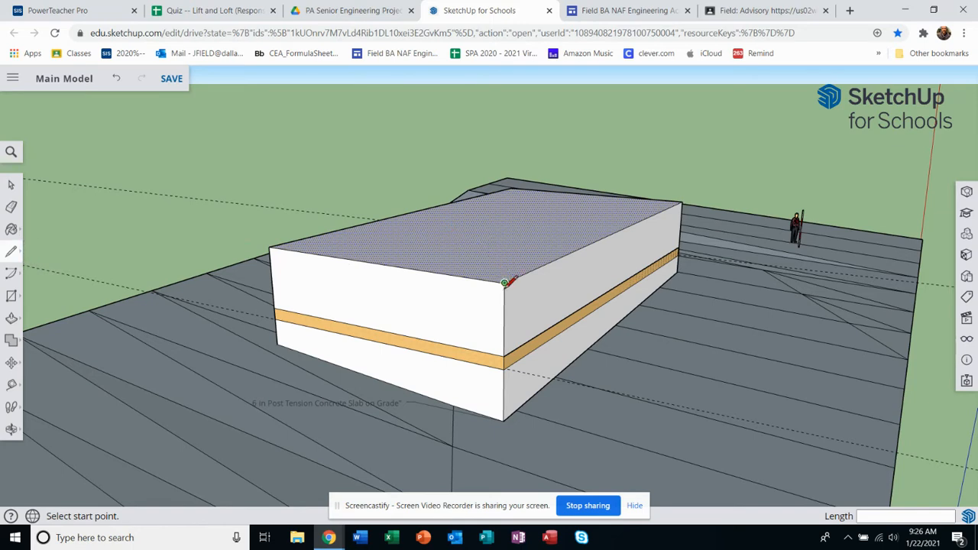
click(12, 363)
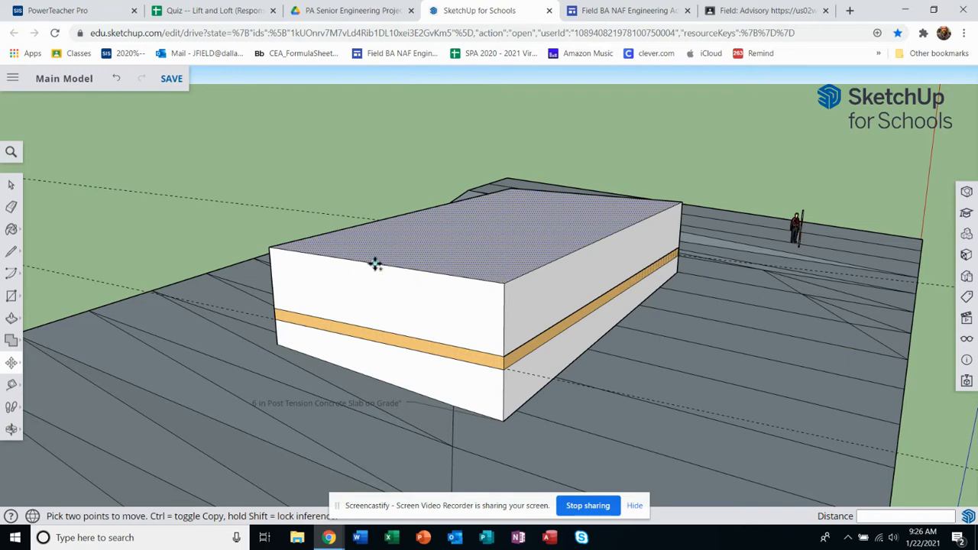
click(374, 264)
key(ctrl)
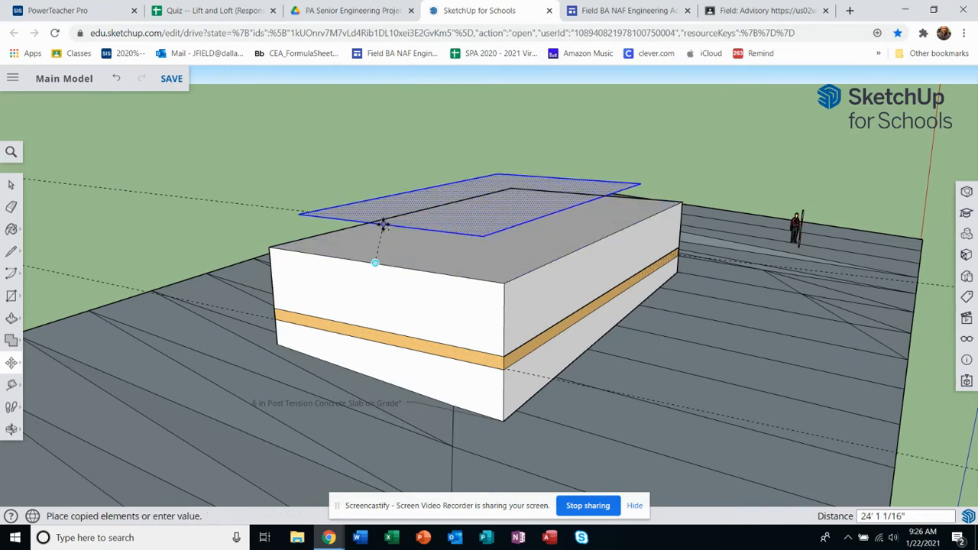
click(382, 223)
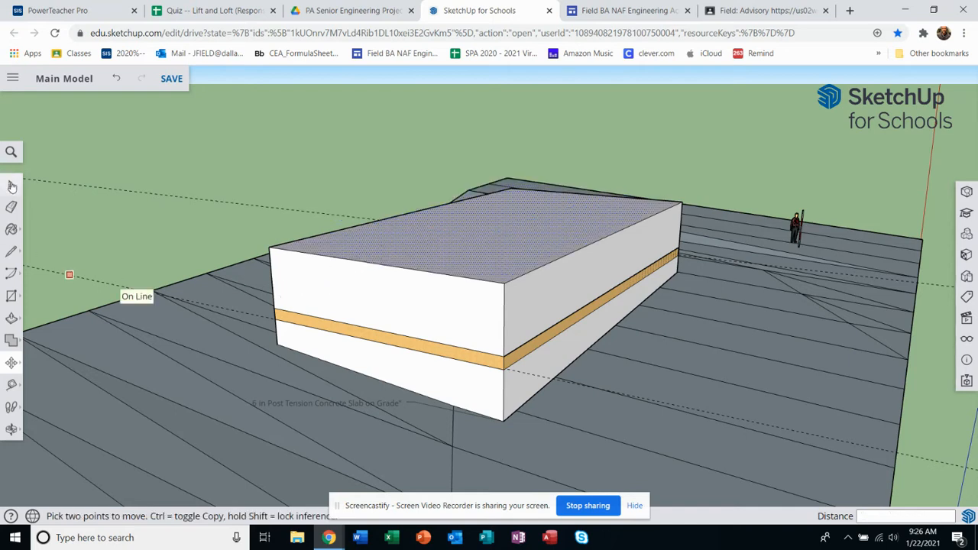
Copy the top edge of one short wall straight up along the blue axis.
key(space)
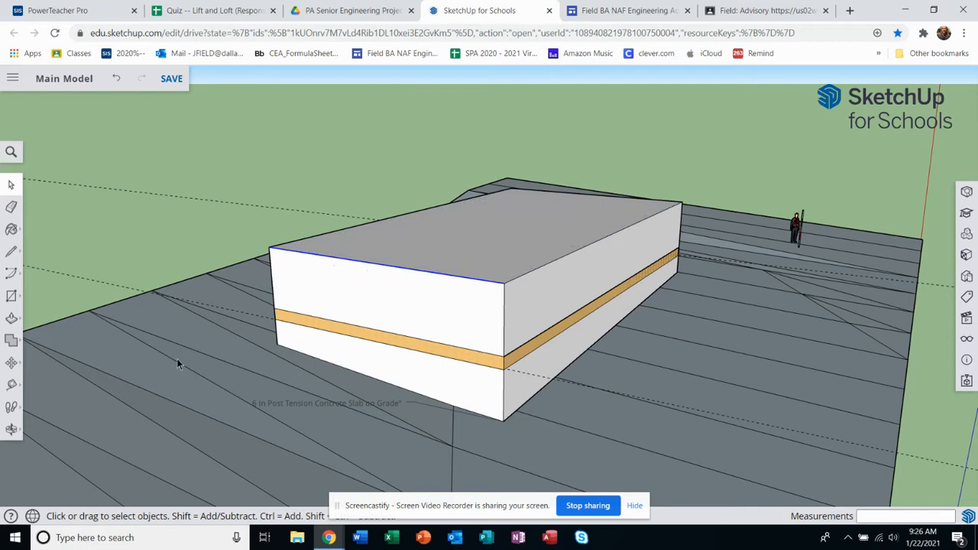
click(11, 362)
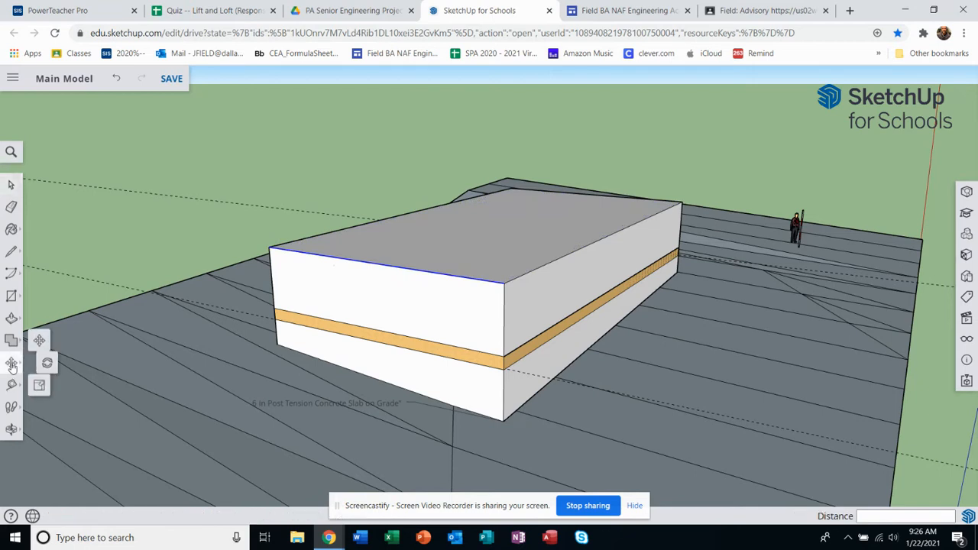
click(375, 263)
key(ctrl)
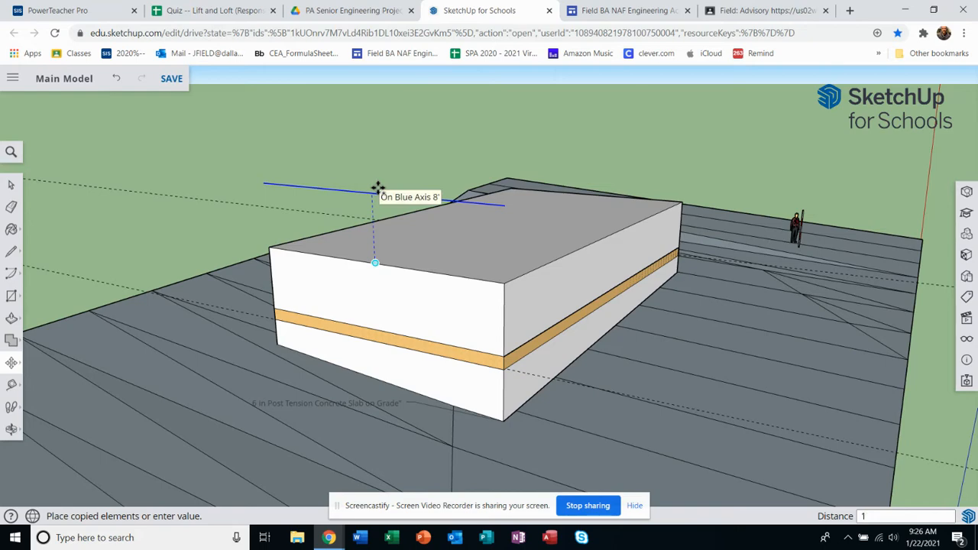
key(Return)
Copy the top edge of the opposite short wall 10' straight up along the blue axis.
middle_drag(550, 259, 637, 291)
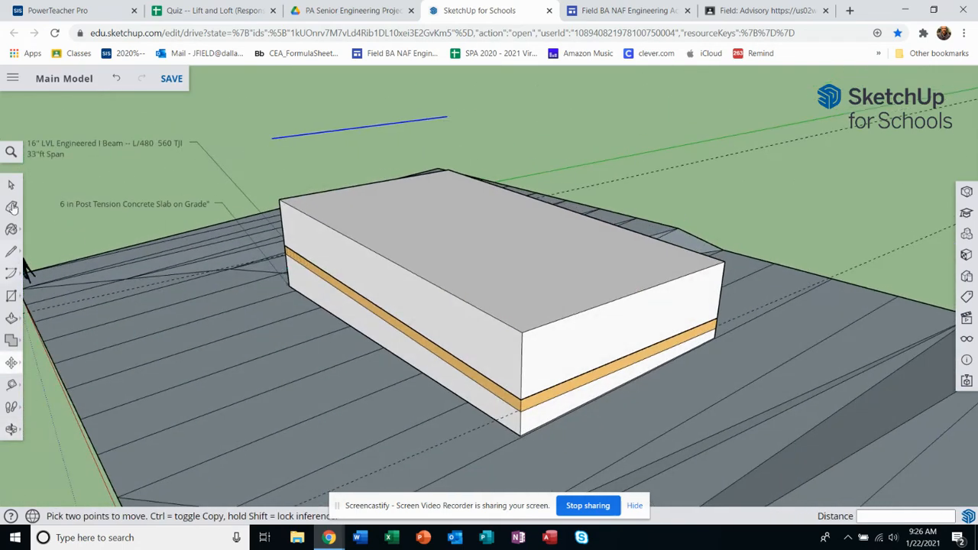
key(space)
click(616, 306)
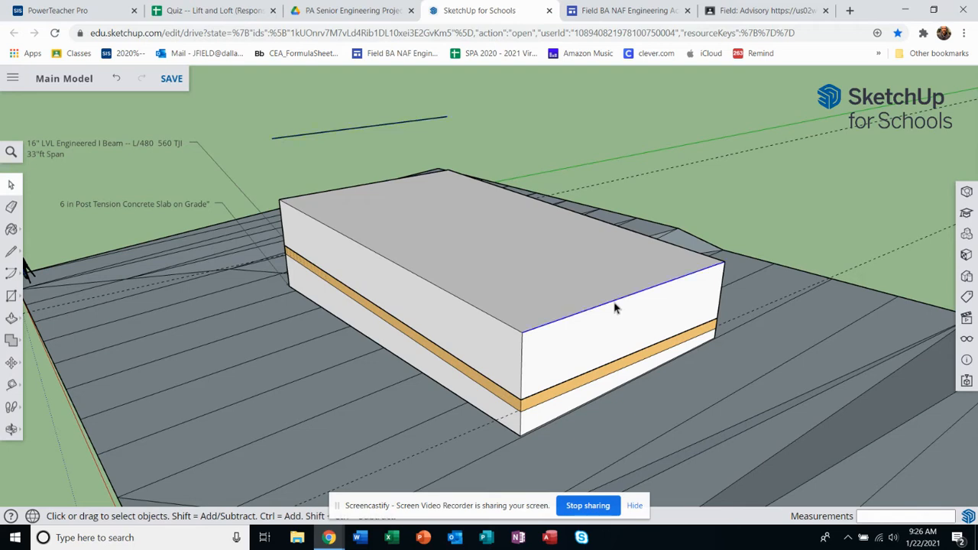
click(11, 364)
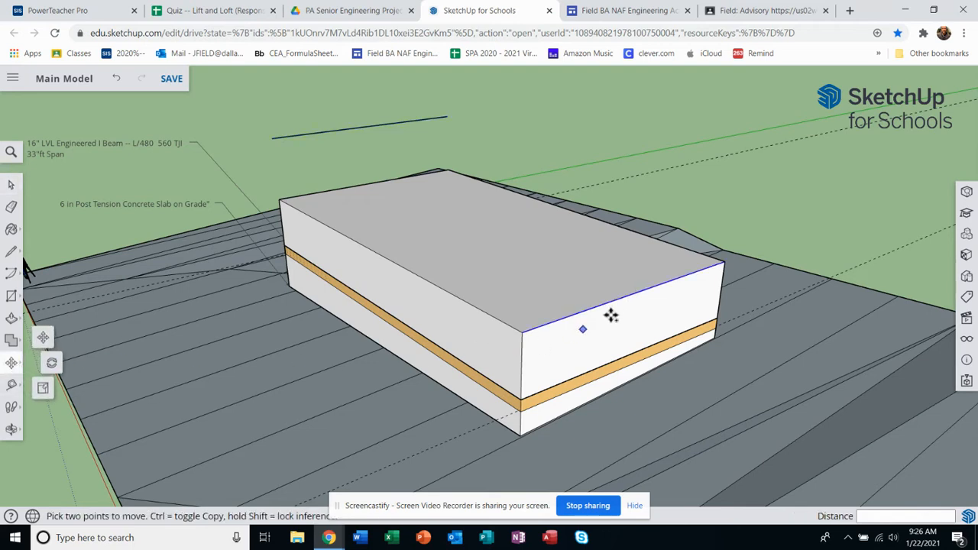
key(ctrl)
click(634, 294)
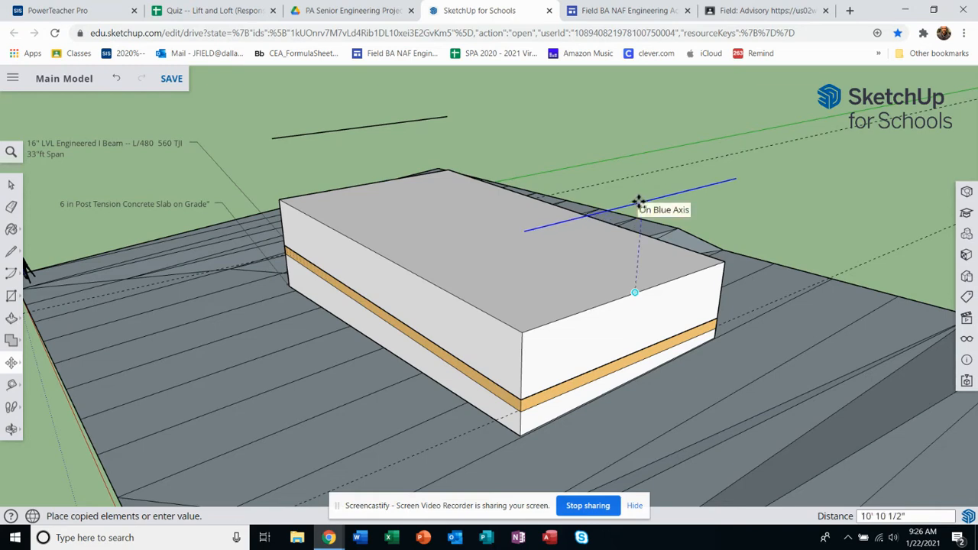
text(10')
key(Return)
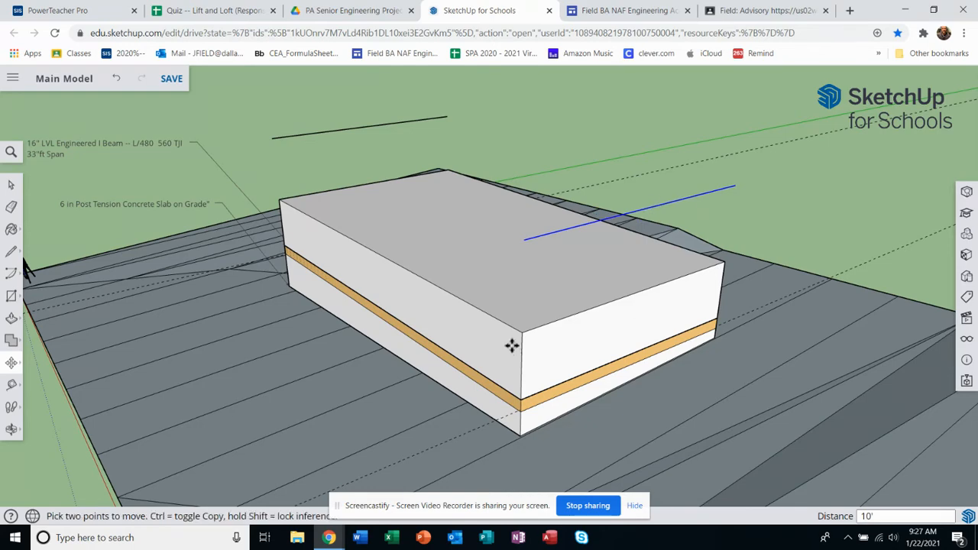
Draw sloping lines, about 19' 8" each, from one short wall's top corners to the midpoint of the raised edge above to form a gable.
scroll(537, 337, down, 1)
middle_drag(559, 224, 836, 229)
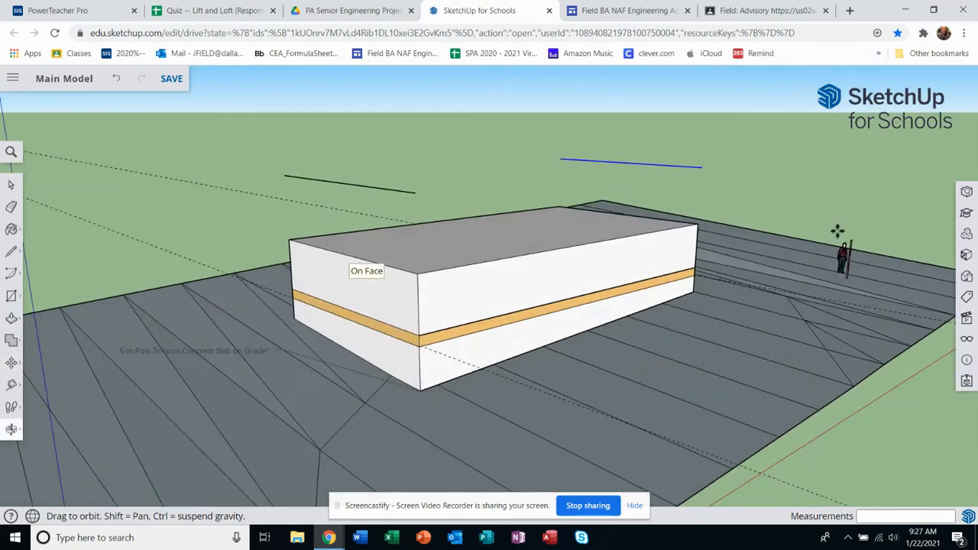
key(l)
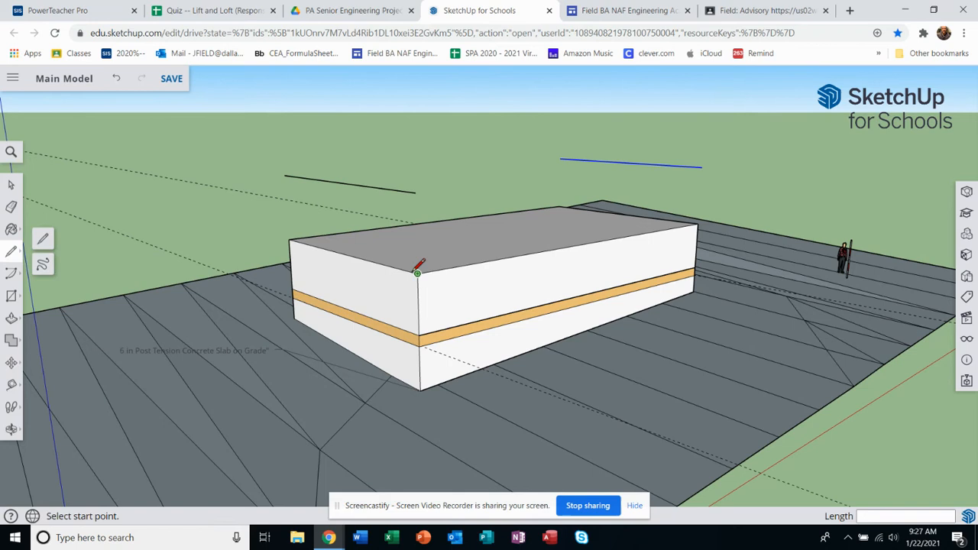
click(417, 272)
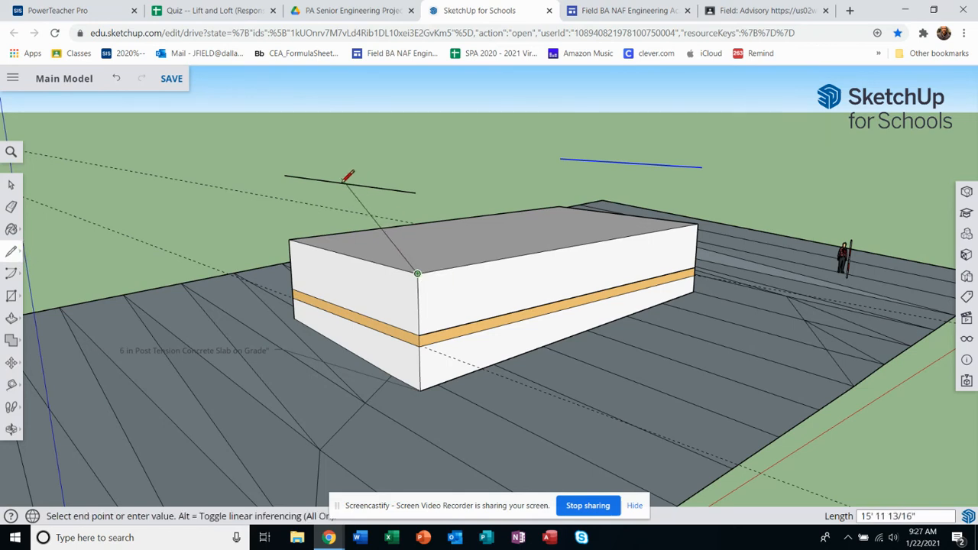
click(342, 183)
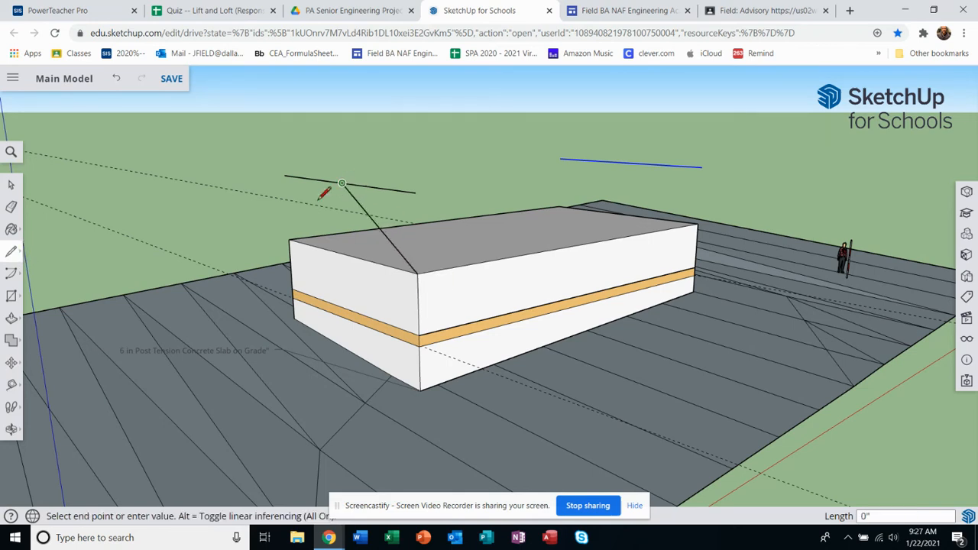
click(288, 239)
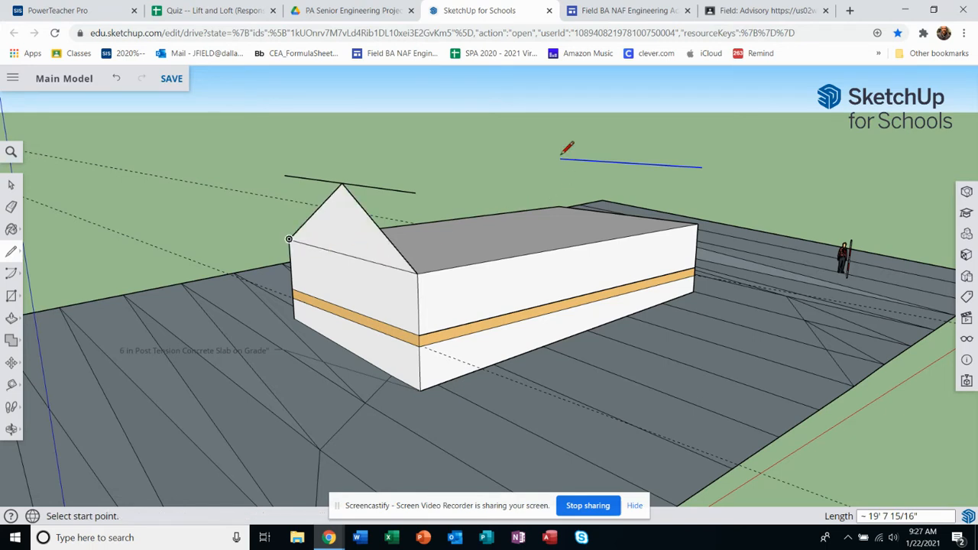
Form the matching gable on the far short wall with two sloping lines meeting at the midpoint of its raised edge.
click(559, 207)
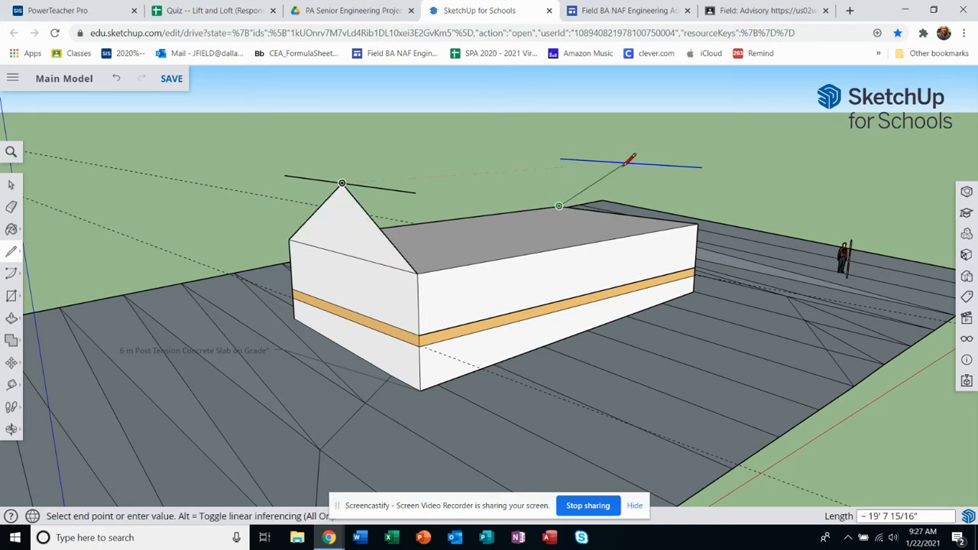
click(624, 162)
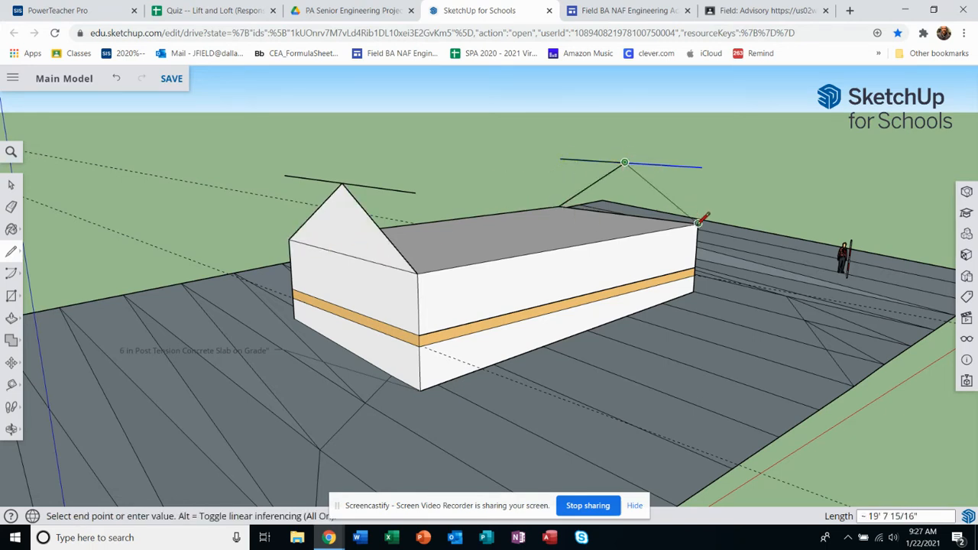
click(697, 223)
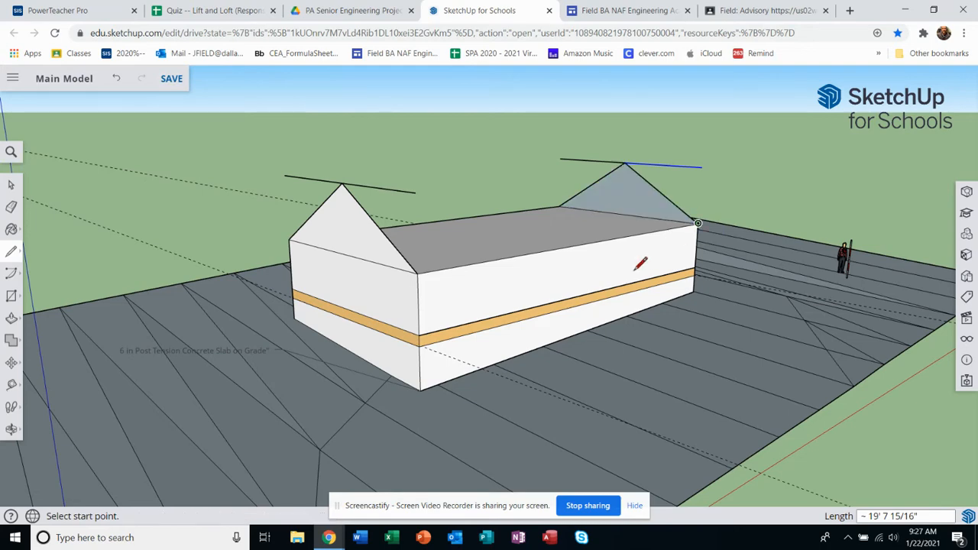
Draw the ridge line between the two gable peaks to close the sloped roof faces.
click(625, 162)
click(344, 183)
middle_drag(424, 229, 611, 282)
scroll(527, 304, up, 3)
middle_drag(533, 301, 374, 305)
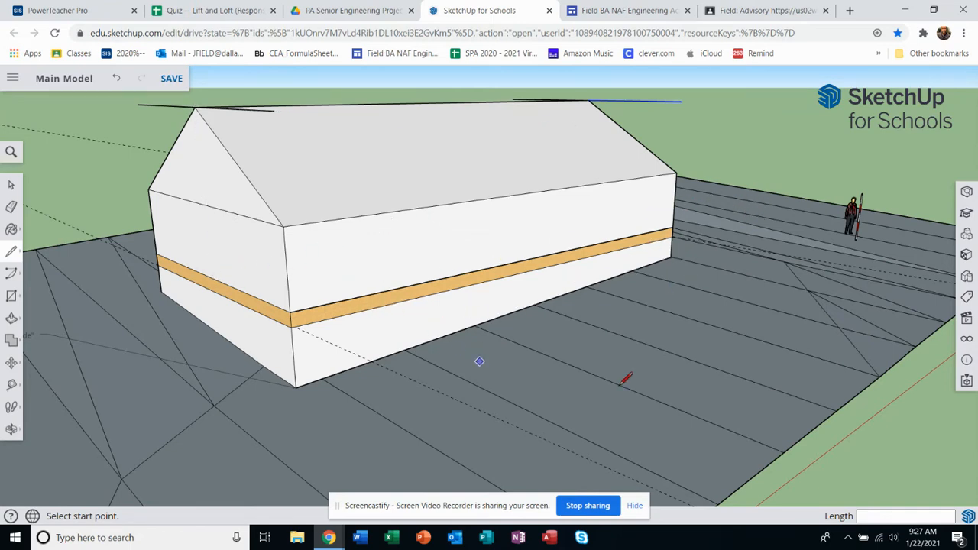
scroll(572, 324, down, 2)
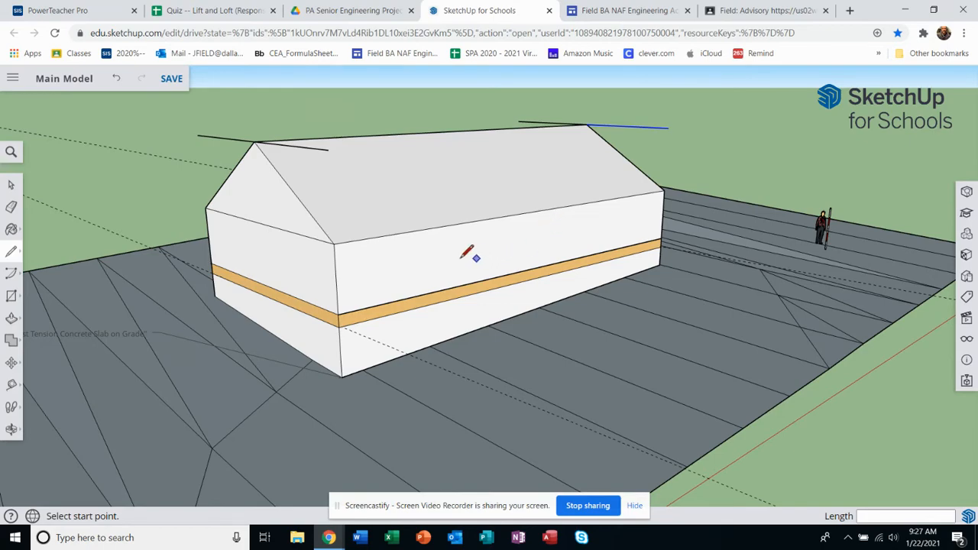
middle_drag(389, 267, 437, 334)
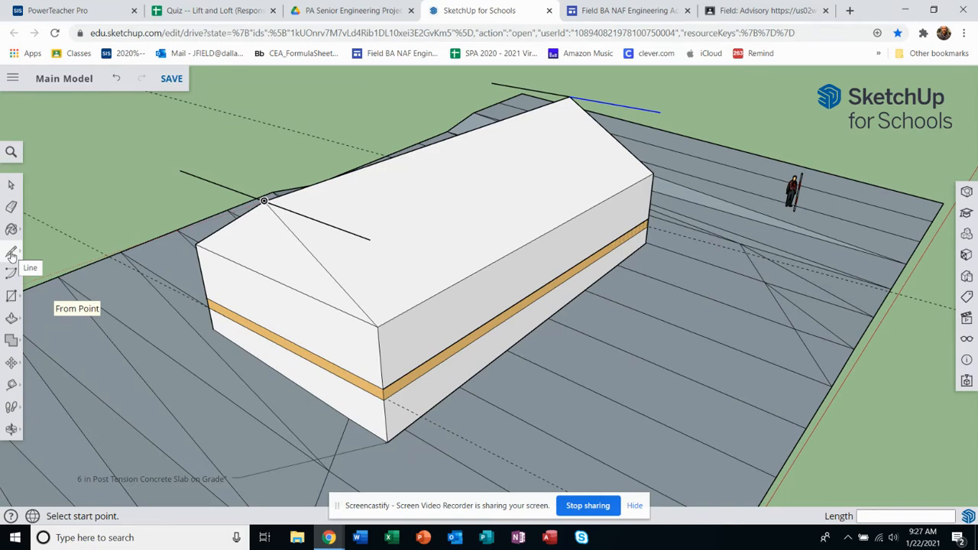
Delete the roof slope face on one long side to open up the attic.
key(space)
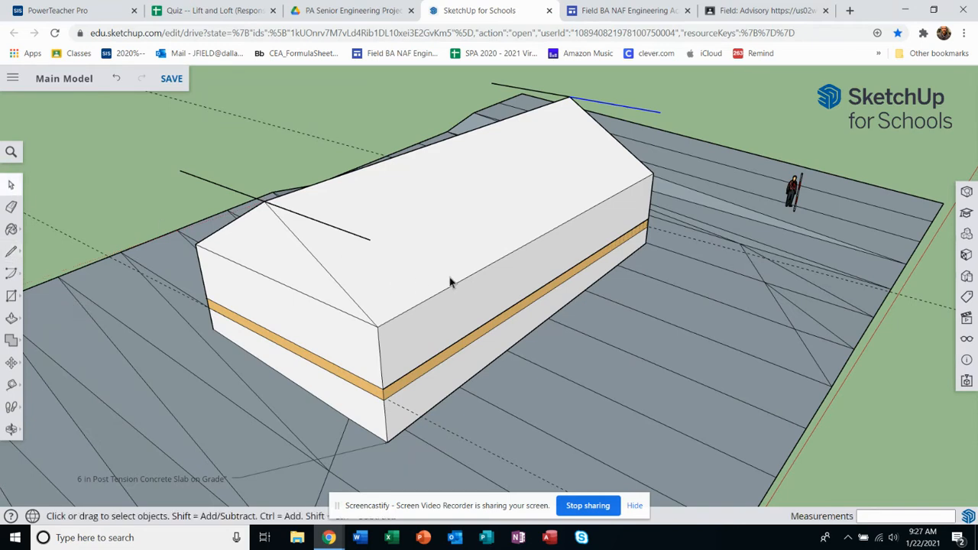
click(447, 273)
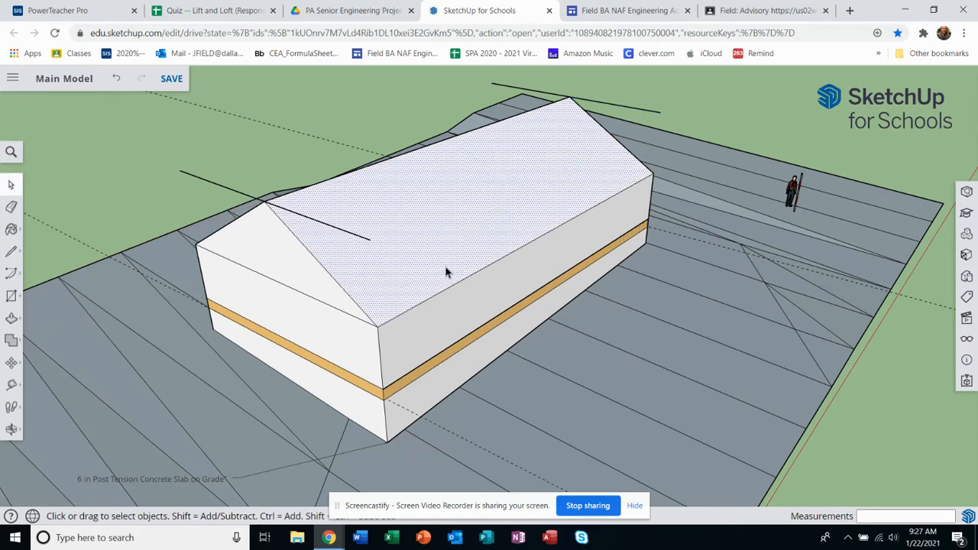
key(Delete)
Delete the long wall face below the opened roof slope to expose the joist floor.
middle_drag(461, 295, 577, 266)
scroll(577, 266, up, 3)
middle_drag(509, 207, 527, 249)
click(533, 263)
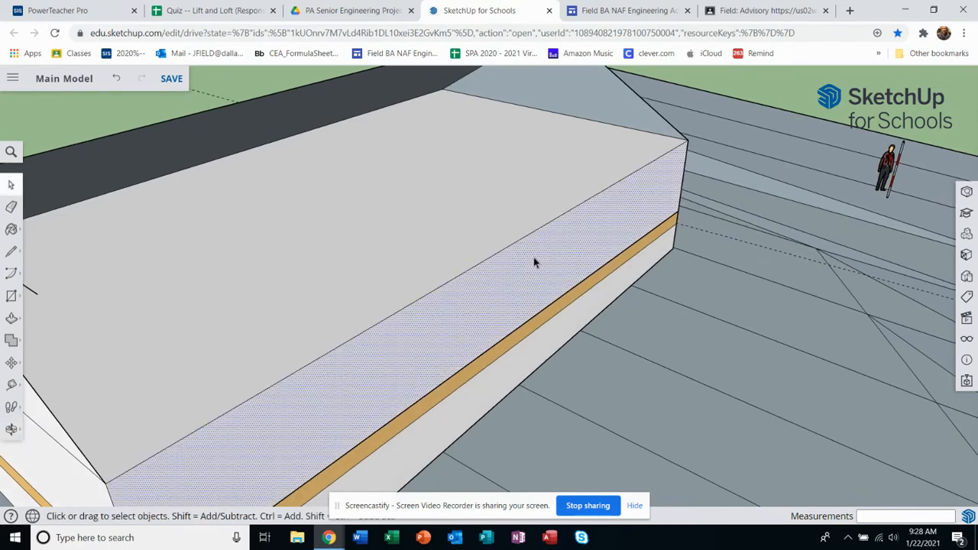
key(Delete)
Try to push the far short wall's inner face 7" into the room with Push/Pull.
middle_drag(534, 262, 535, 203)
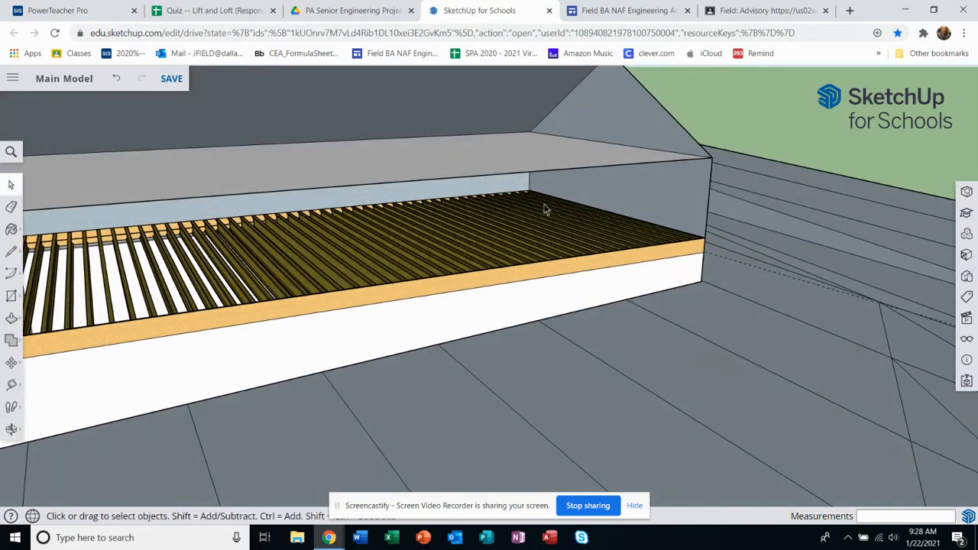
middle_drag(782, 240, 701, 199)
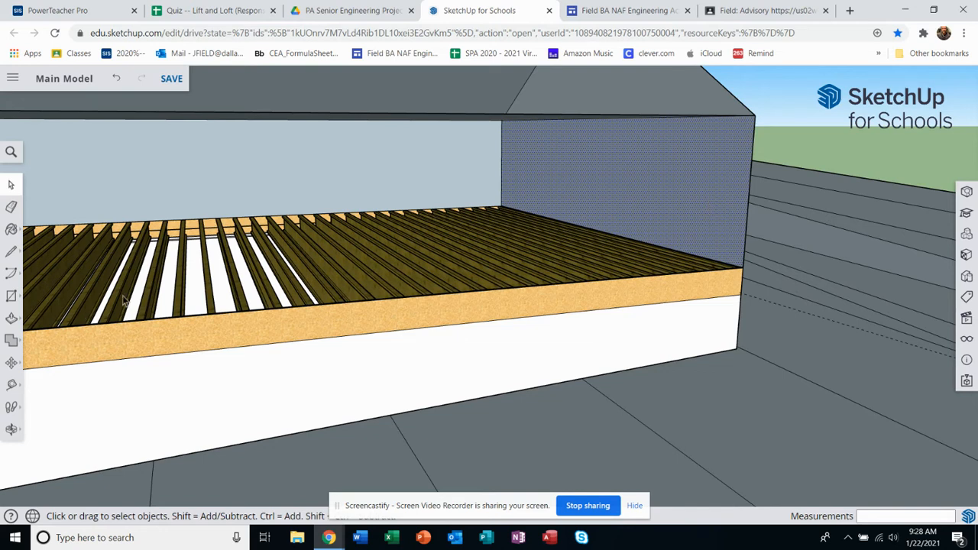
click(12, 319)
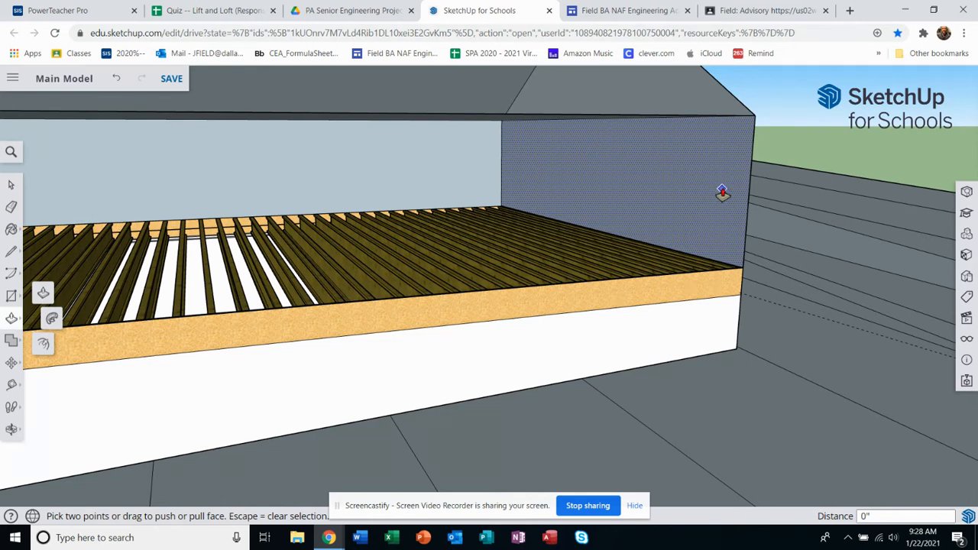
click(722, 192)
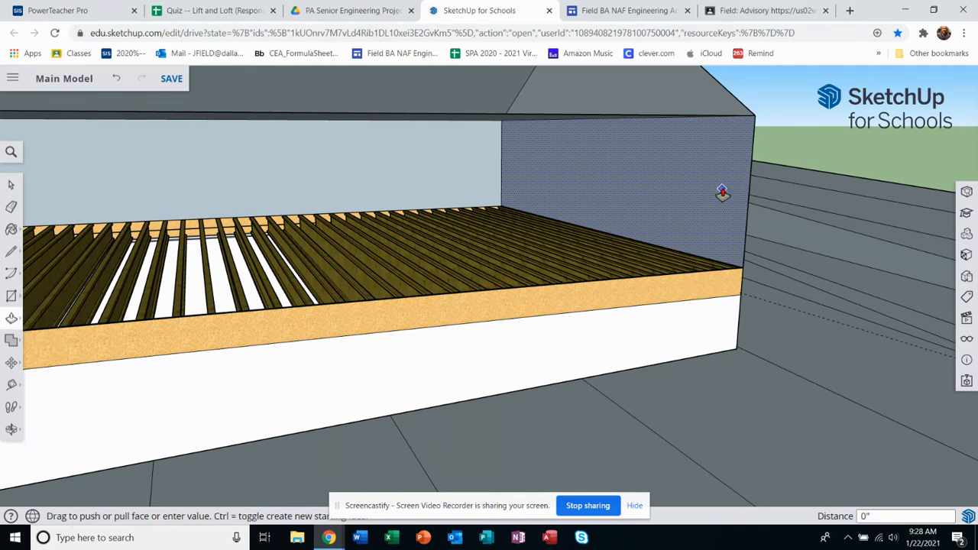
click(707, 200)
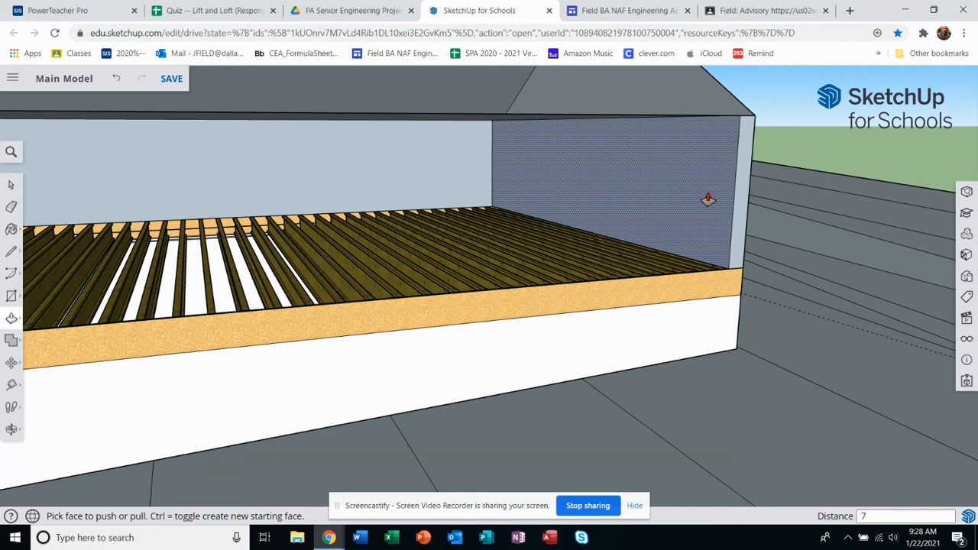
click(708, 200)
click(708, 200)
middle_drag(703, 204, 461, 227)
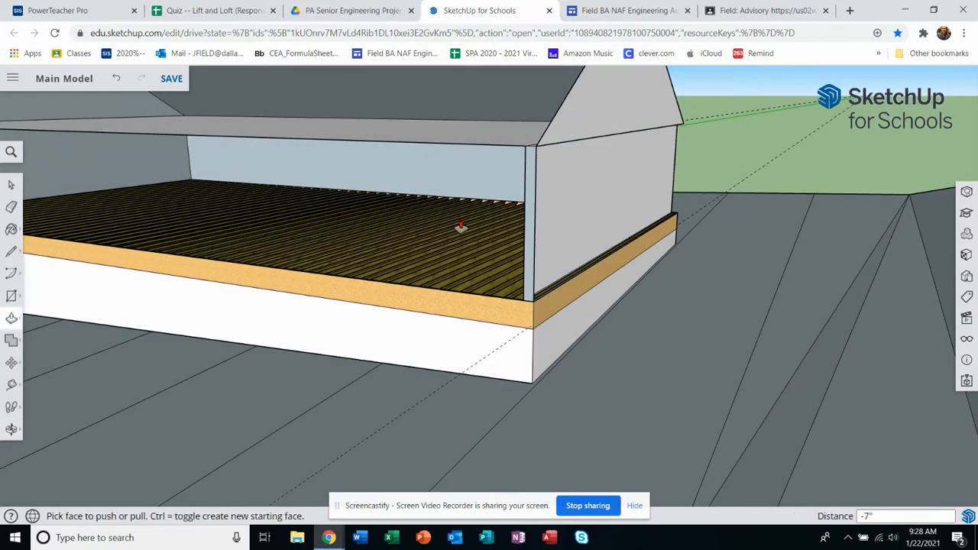
Thicken the far short wall 7" inward with Push/Pull, leaving its outer face flush with the rim board.
middle_drag(587, 228, 755, 249)
drag(726, 230, 713, 227)
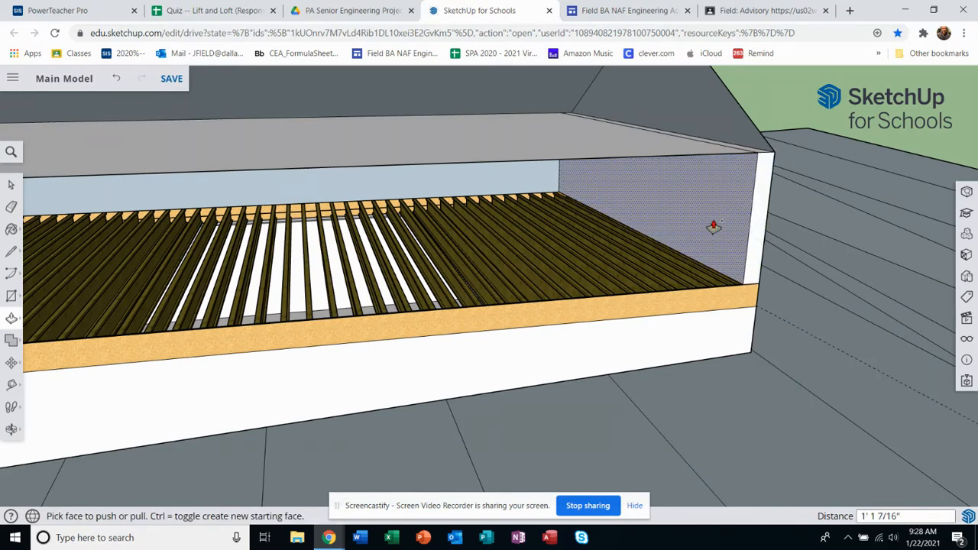
middle_drag(723, 225, 473, 222)
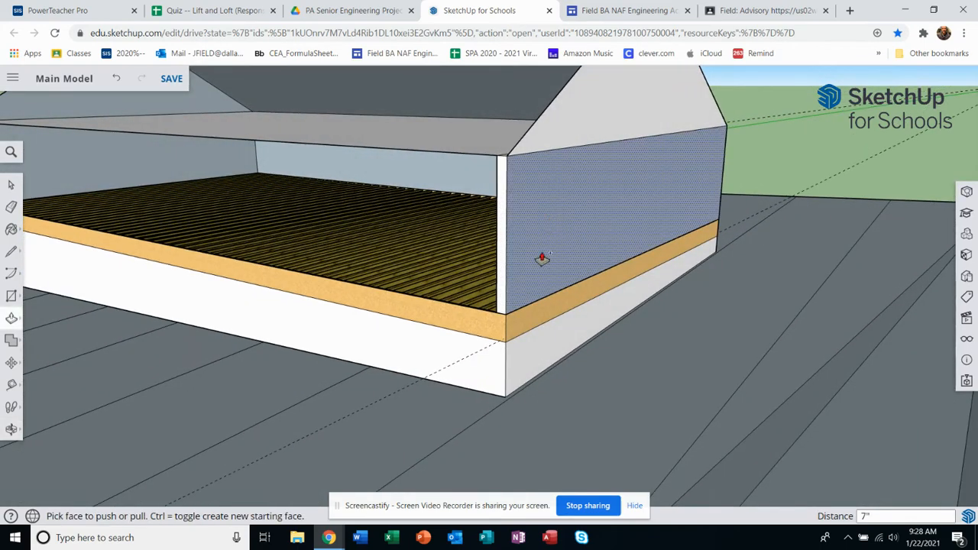
middle_drag(539, 228, 639, 219)
scroll(665, 218, down, 3)
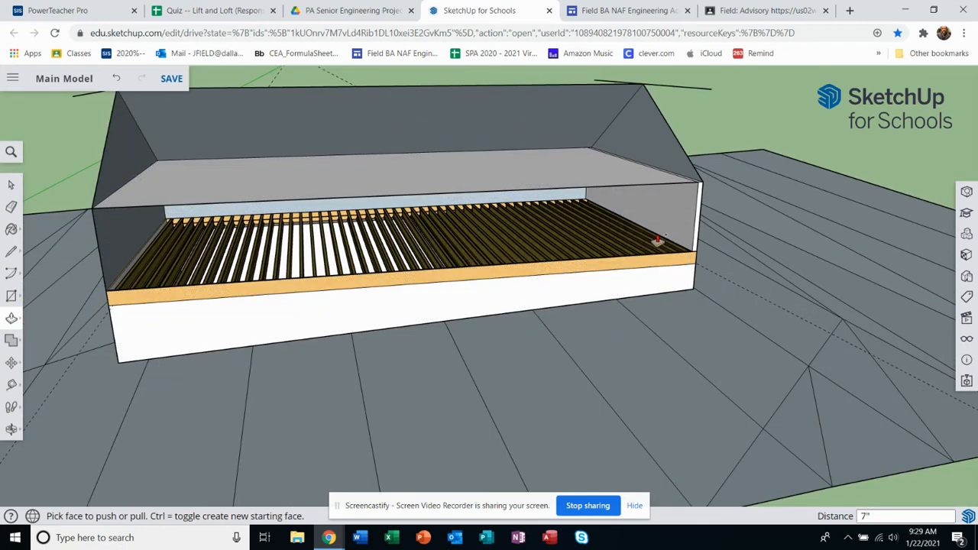
Draw a horizontal line about 7' 6" long across the inside of the far gable, just below its peak.
middle_drag(406, 286, 308, 144)
key(p)
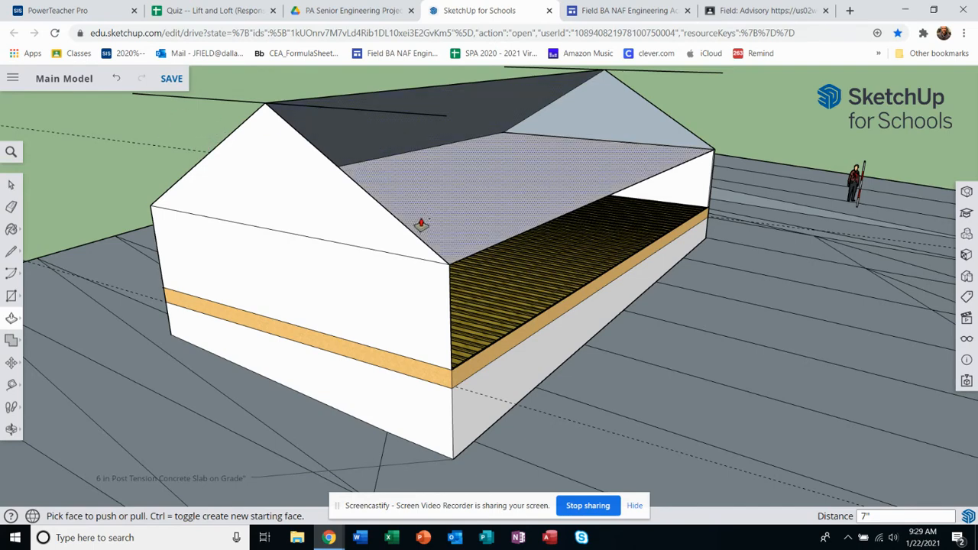
middle_drag(542, 208, 572, 112)
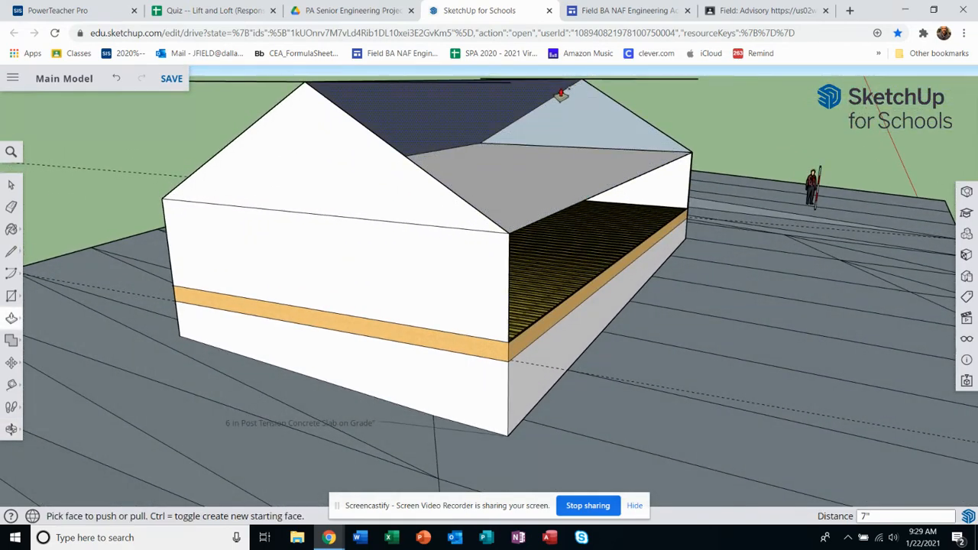
click(12, 252)
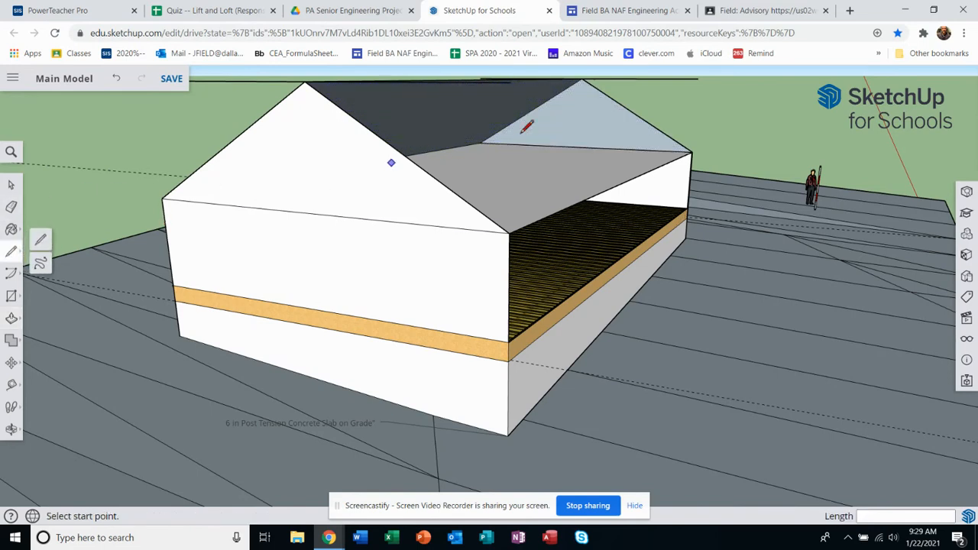
click(558, 94)
click(603, 94)
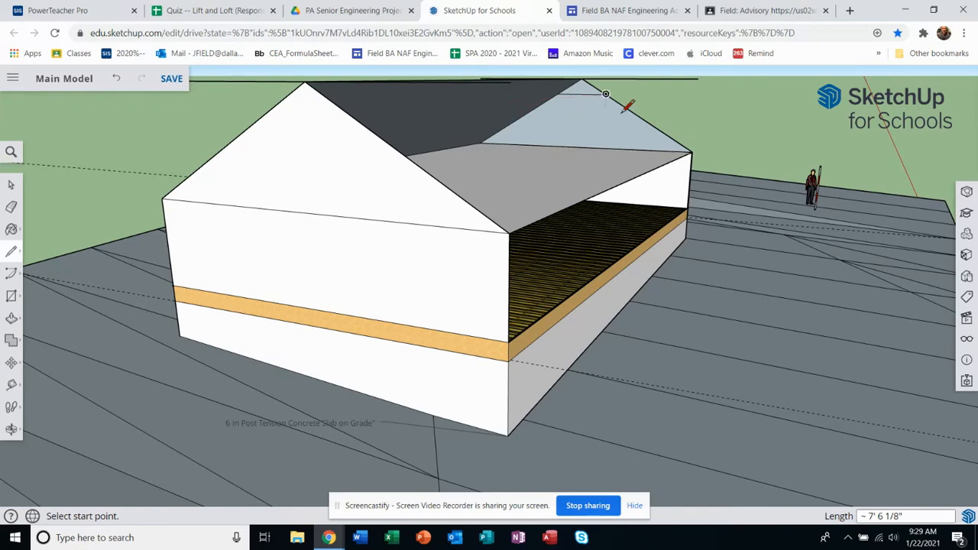
scroll(518, 192, down, 2)
mouse_move(532, 179)
middle_down()
mouse_move(538, 157)
mouse_move(480, 137)
mouse_move(538, 160)
mouse_move(443, 201)
mouse_move(461, 204)
mouse_move(402, 212)
middle_up()
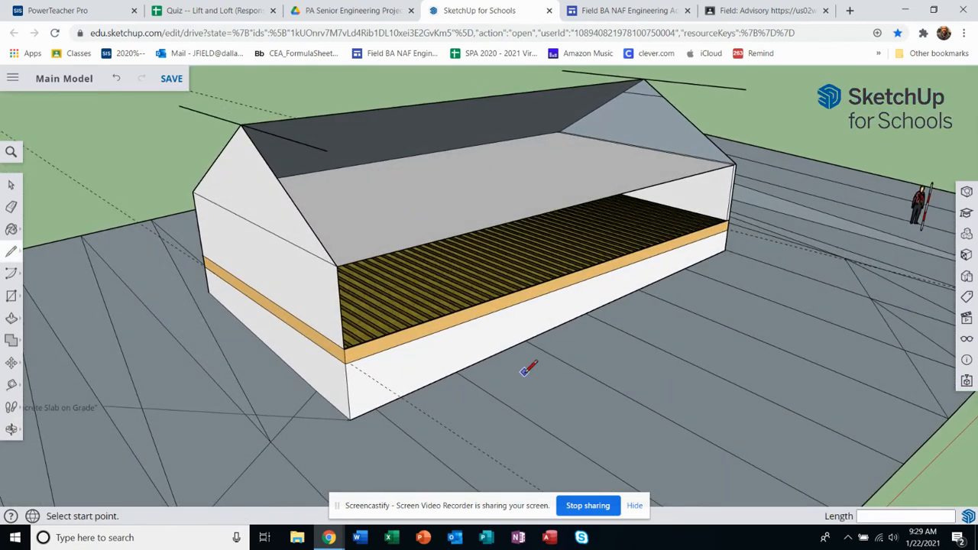
scroll(578, 359, down, 1)
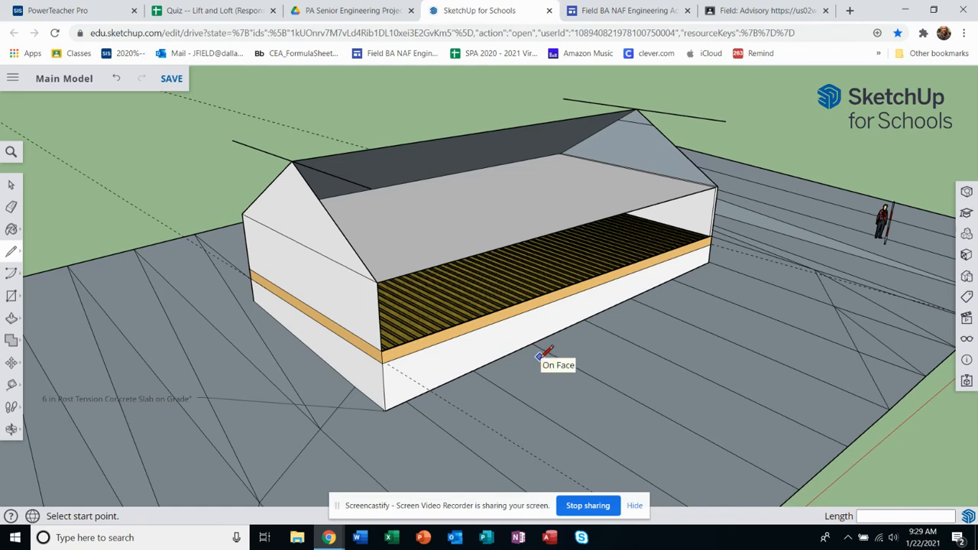
scroll(386, 253, up, 1)
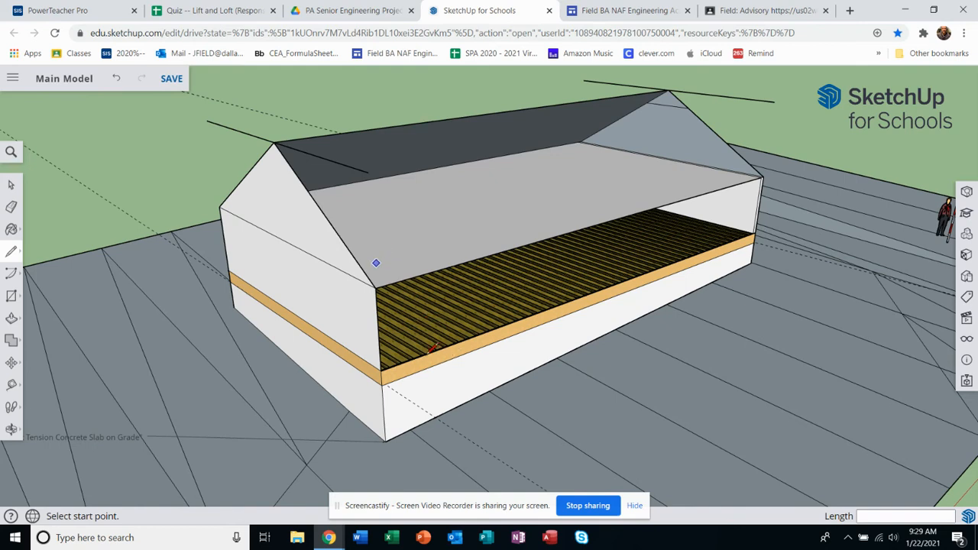
scroll(422, 354, down, 1)
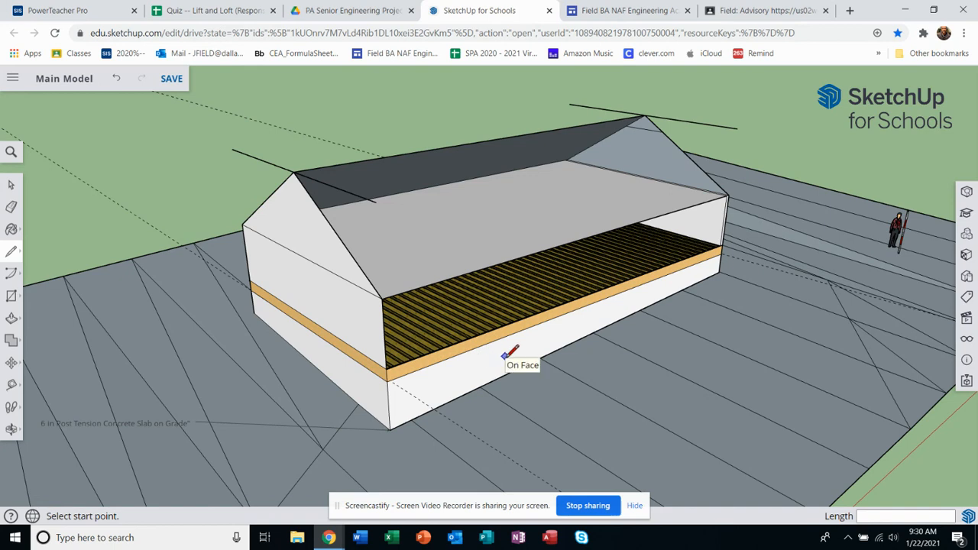
scroll(566, 339, up, 1)
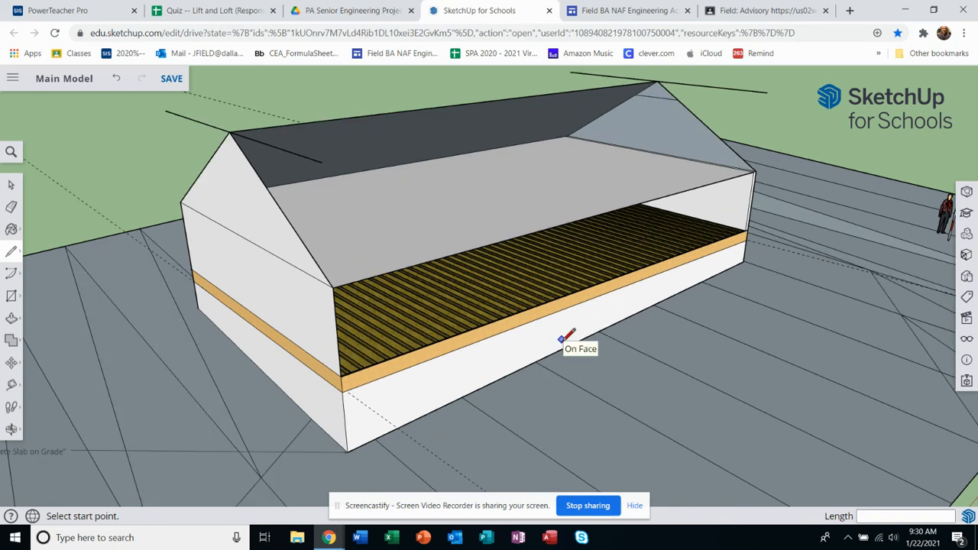